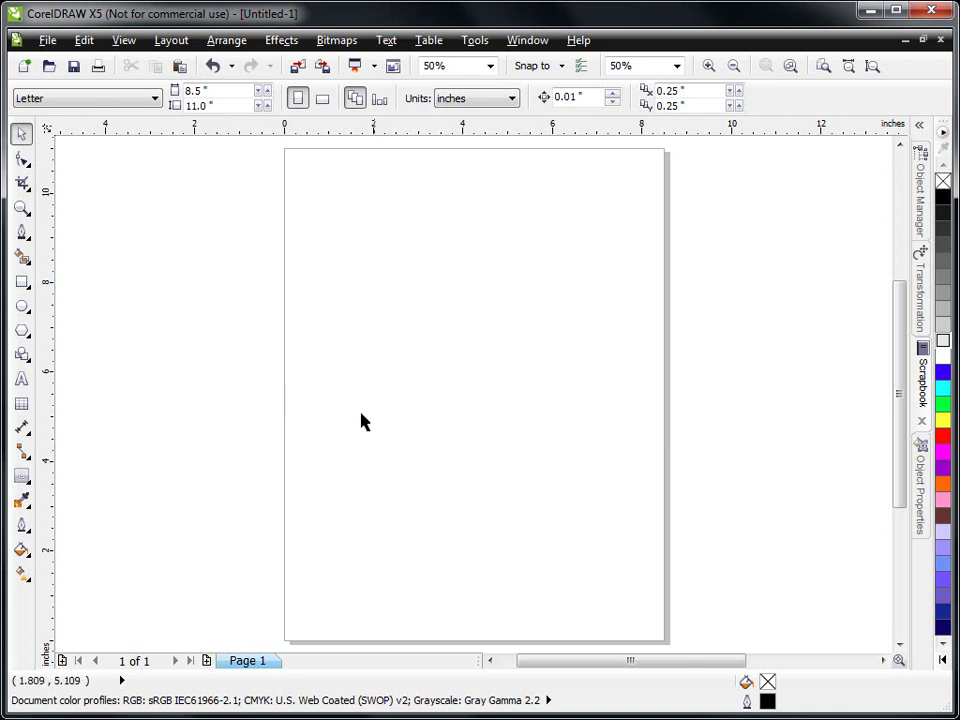
Draw an ellipse and size it to exactly 7 × 7 inches in the property bar
left_click(22, 306)
left_click_drag(349, 262, 583, 468)
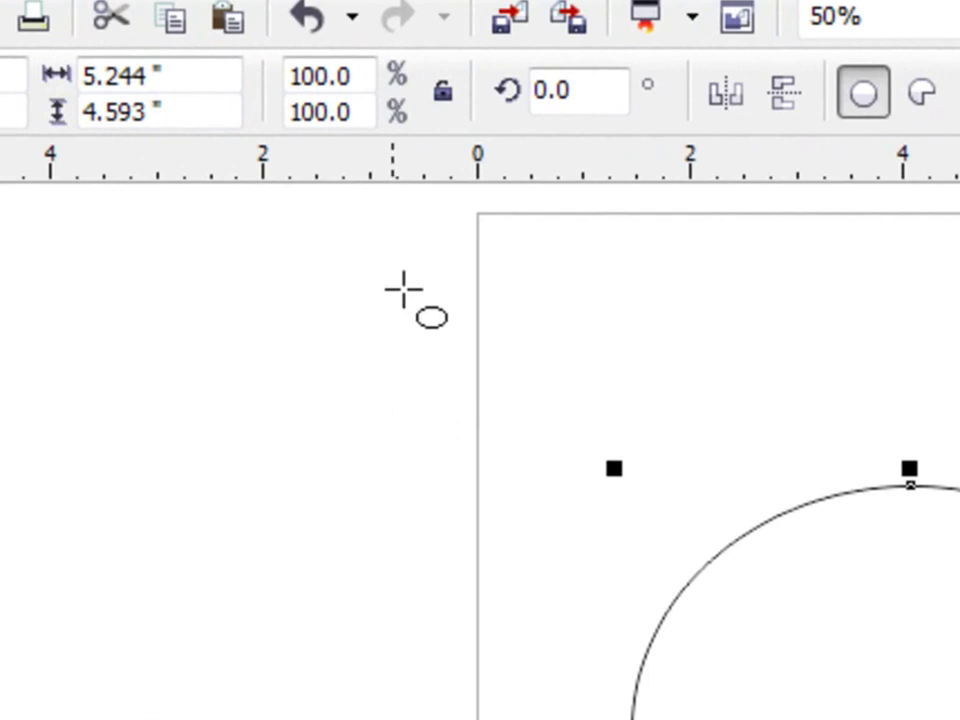
left_click(171, 77)
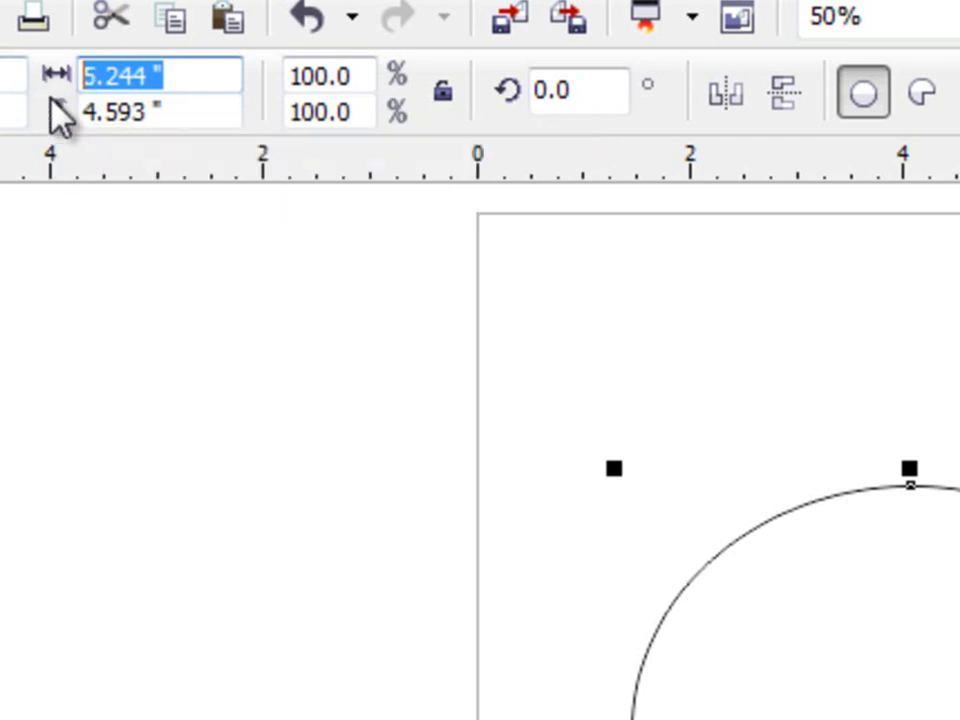
type("7")
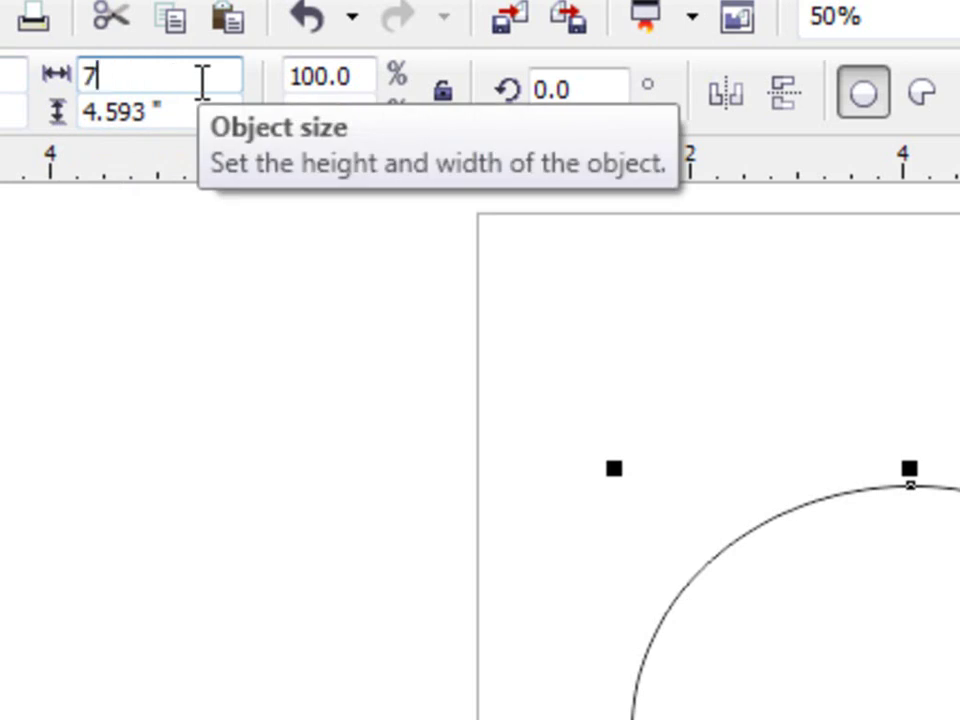
key("Tab")
type("7")
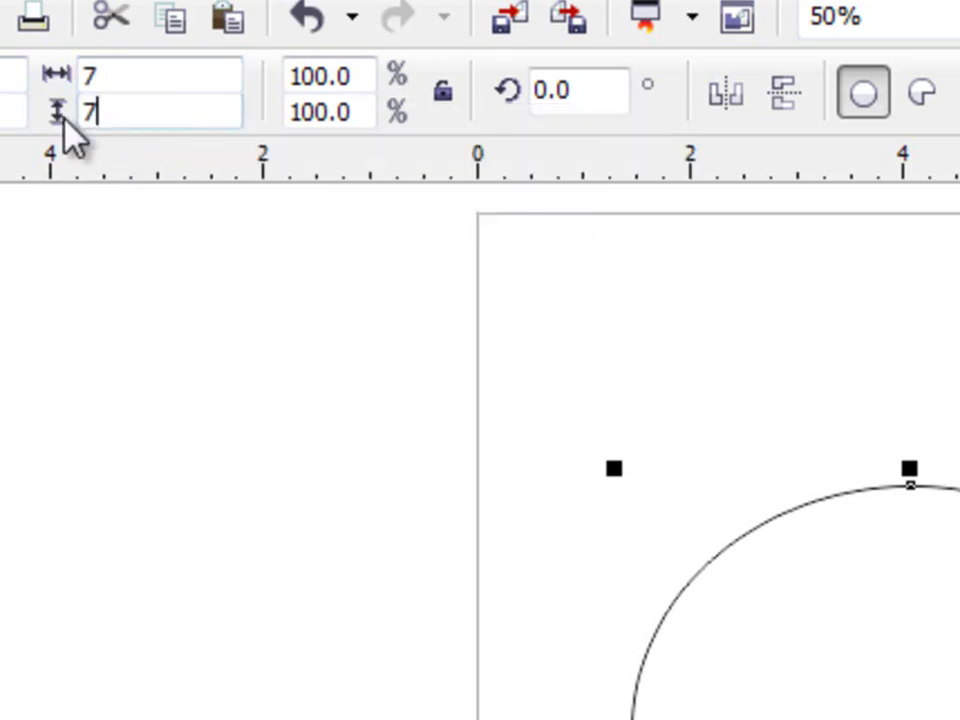
key("Return")
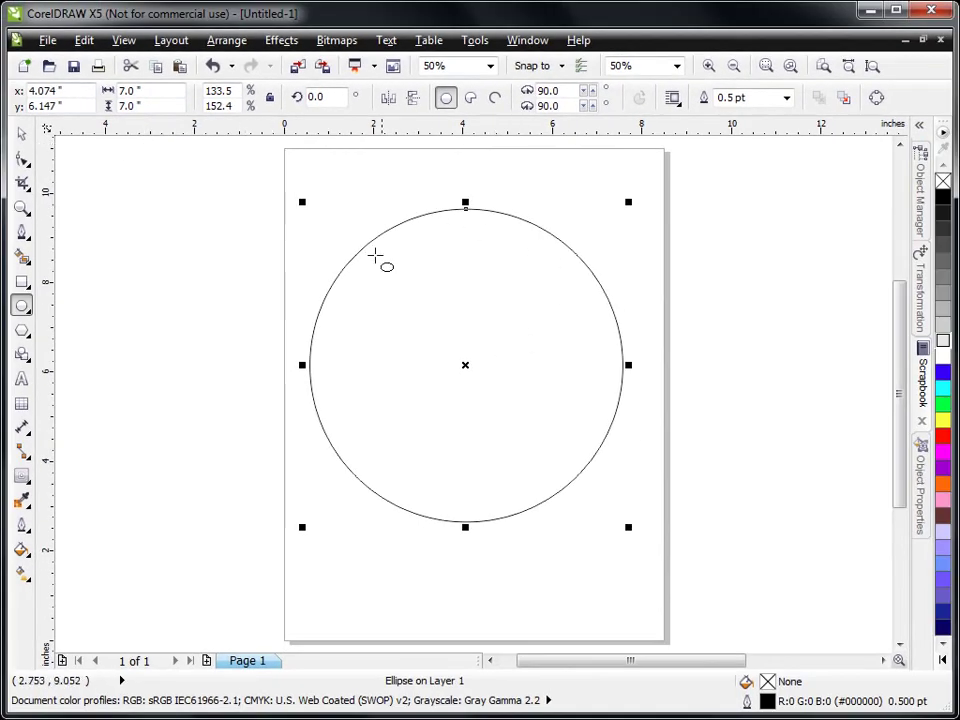
Centre the circle on the page at x 4.25, y 5.5 inches, then deselect it
left_click(24, 136)
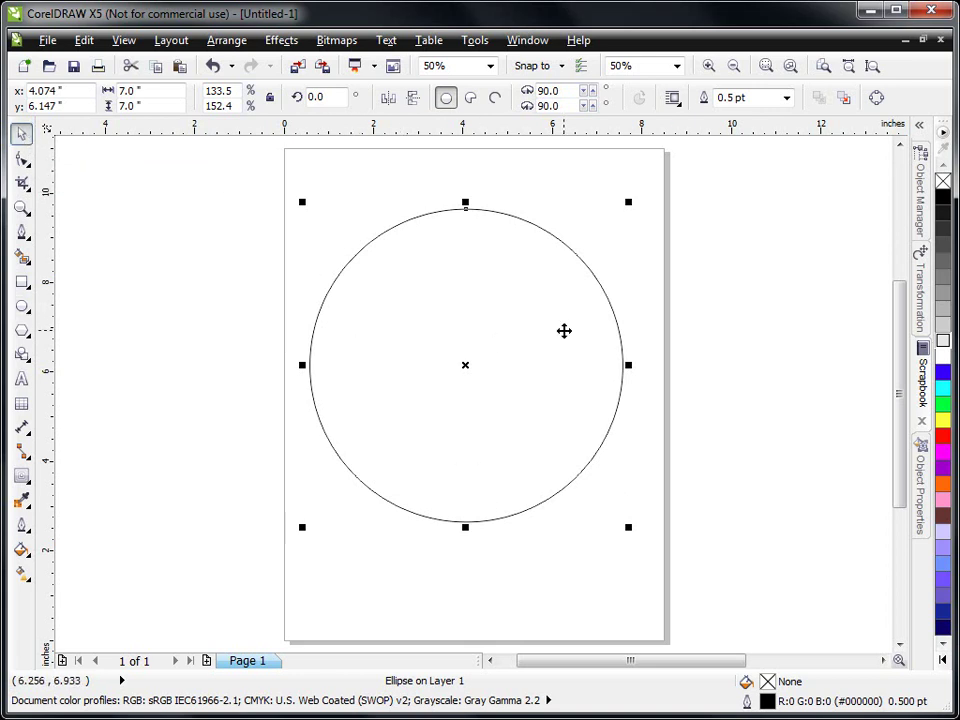
key("p")
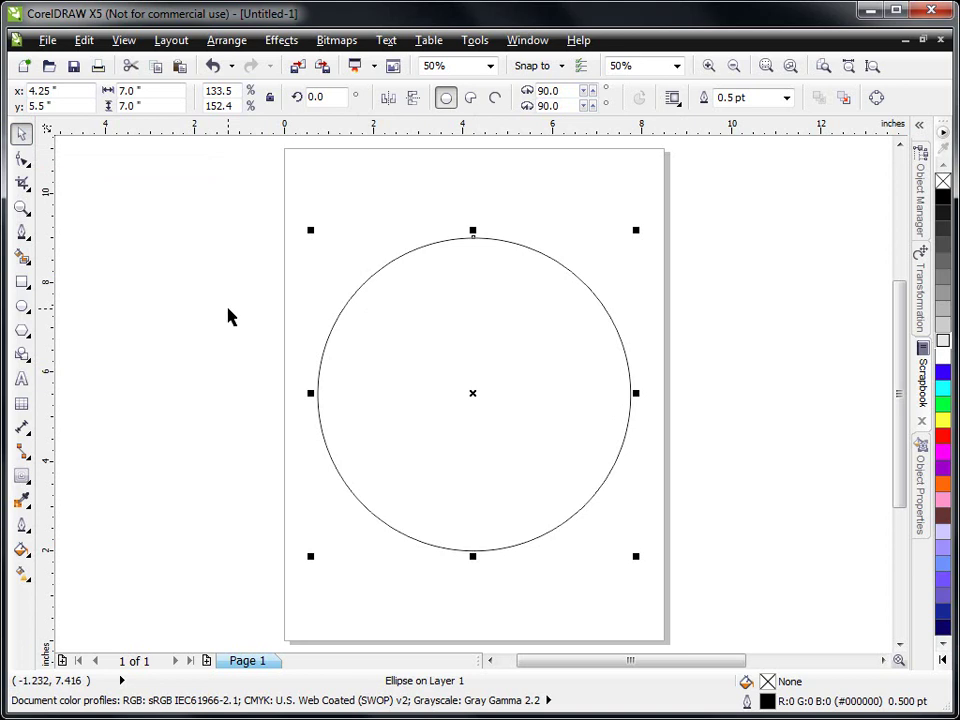
key("Escape")
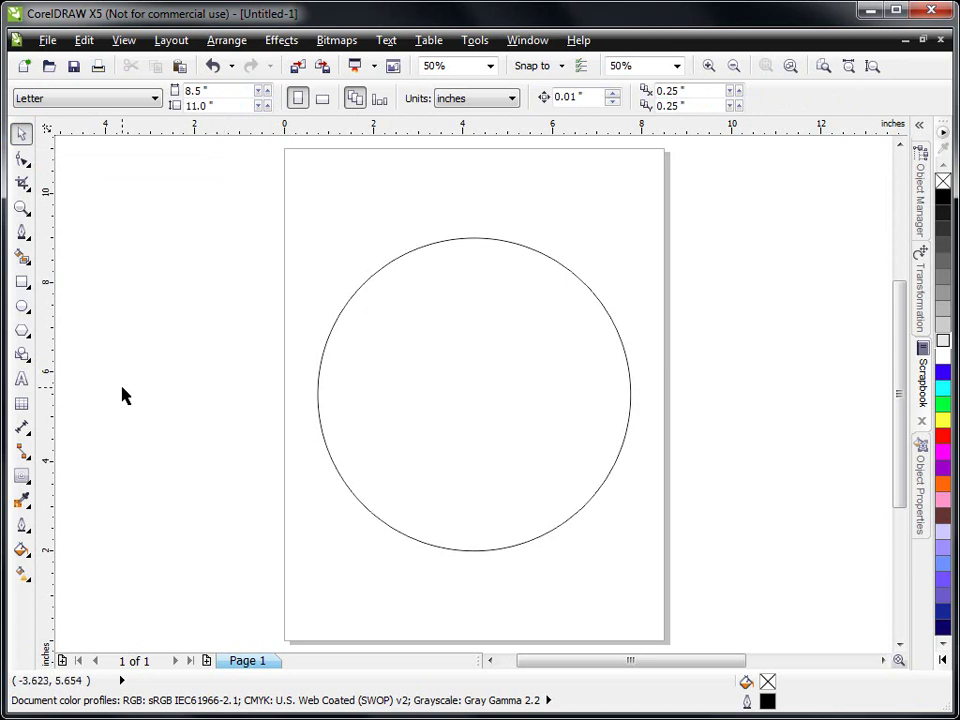
Type 'TO FISH OR NOT TO FISH' in Cartoonist 60 pt left of the page
left_click(23, 378)
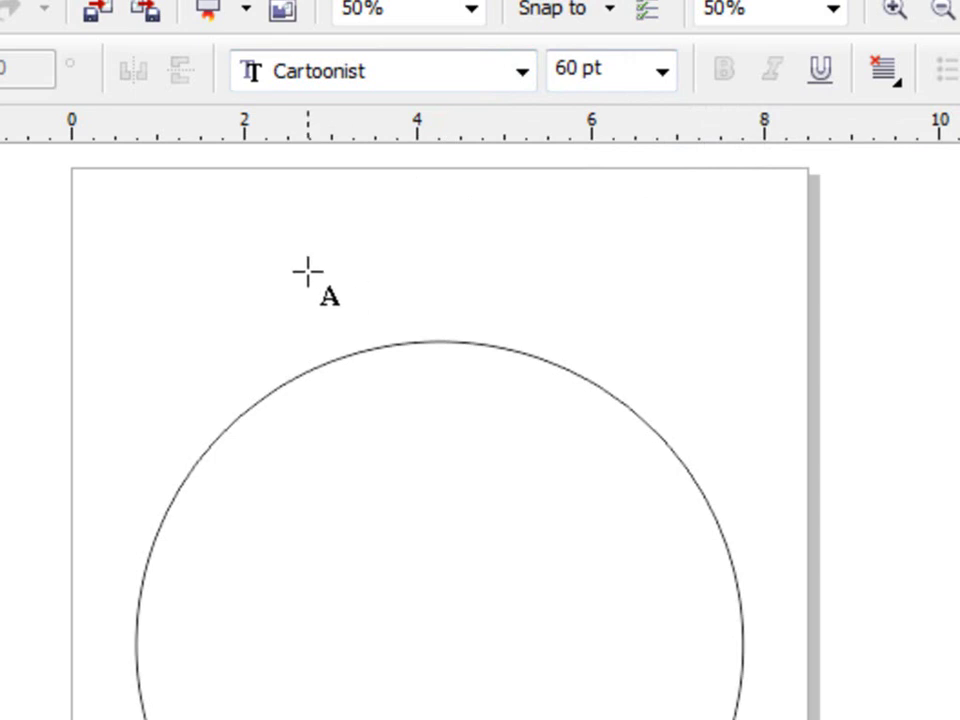
left_click(0, 302)
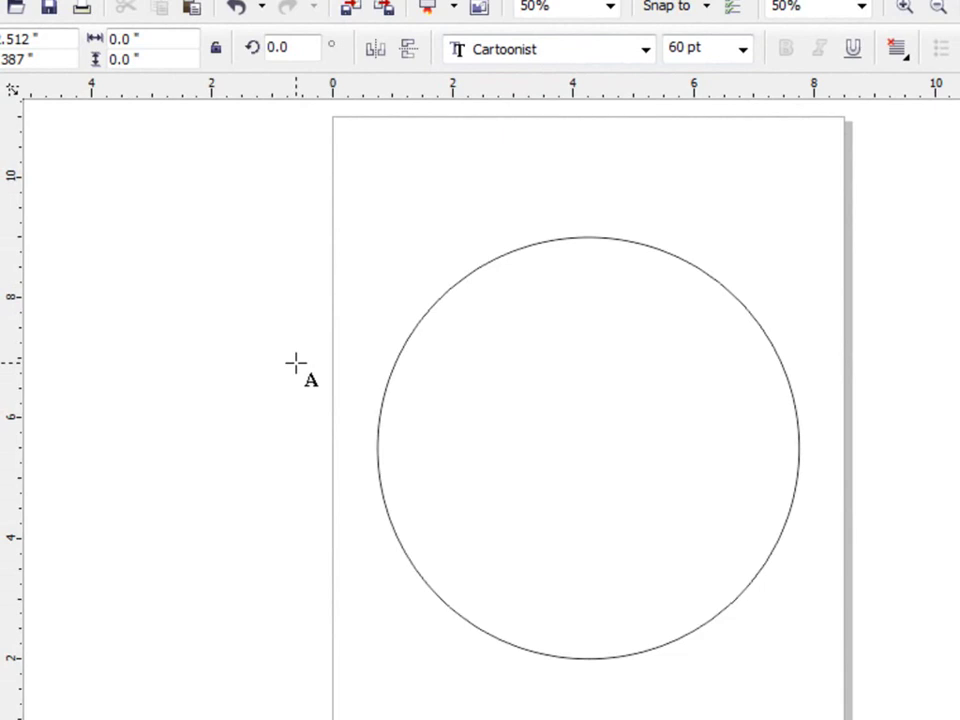
type("TO FISH O")
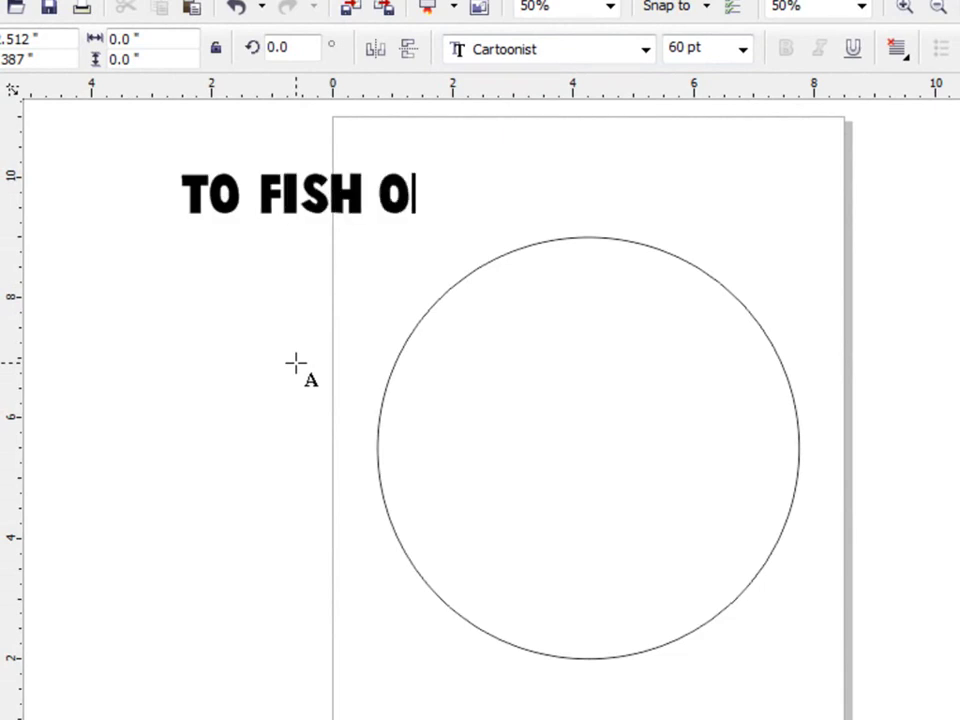
type("R NOT TO ")
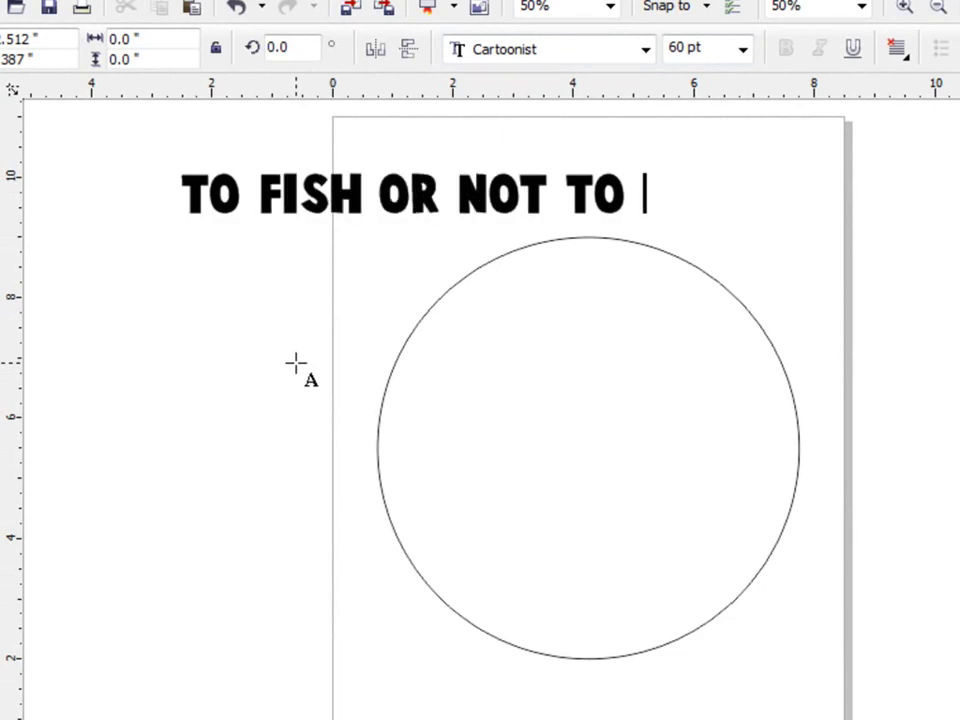
type("FISH")
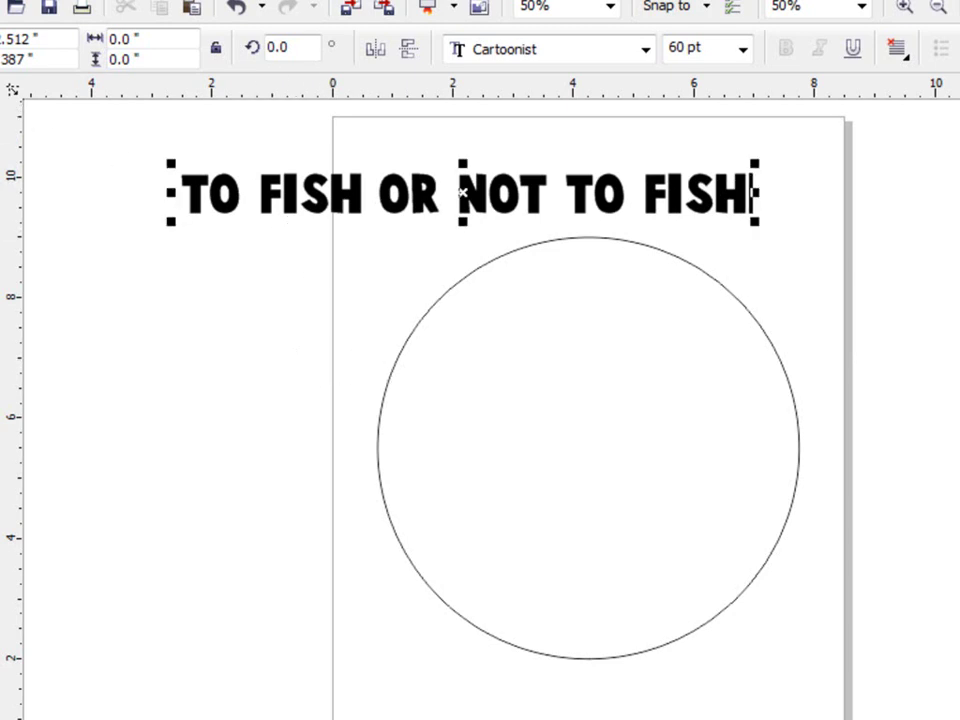
Right-drag the TO FISH OR NOT TO FISH text onto the circle's top edge to get the drop menu
left_click(2, 112)
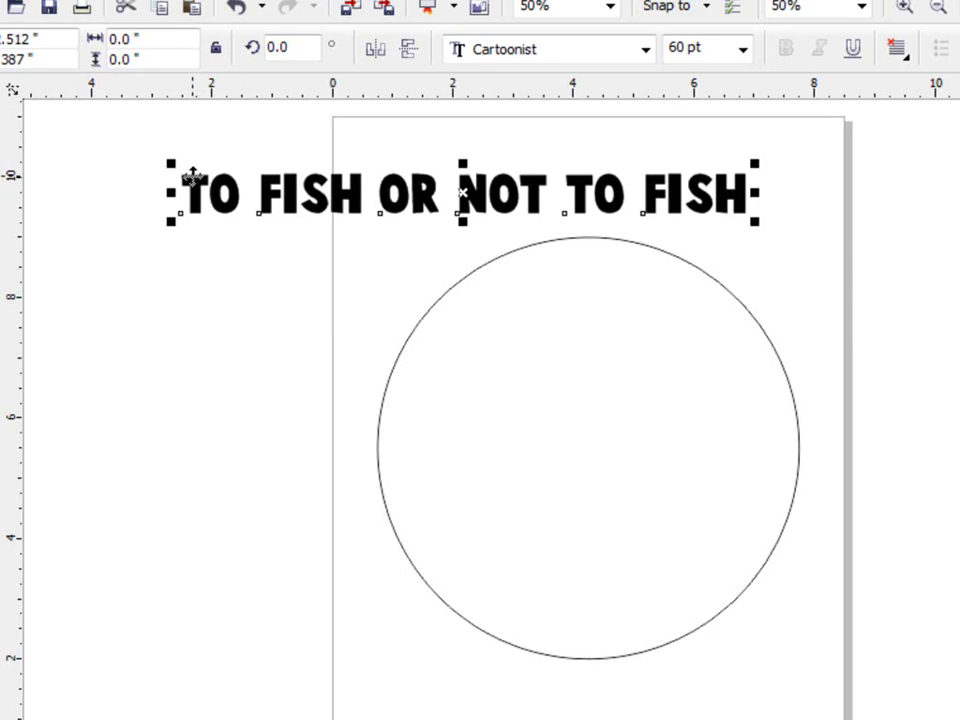
left_click_drag(192, 177, 310, 136)
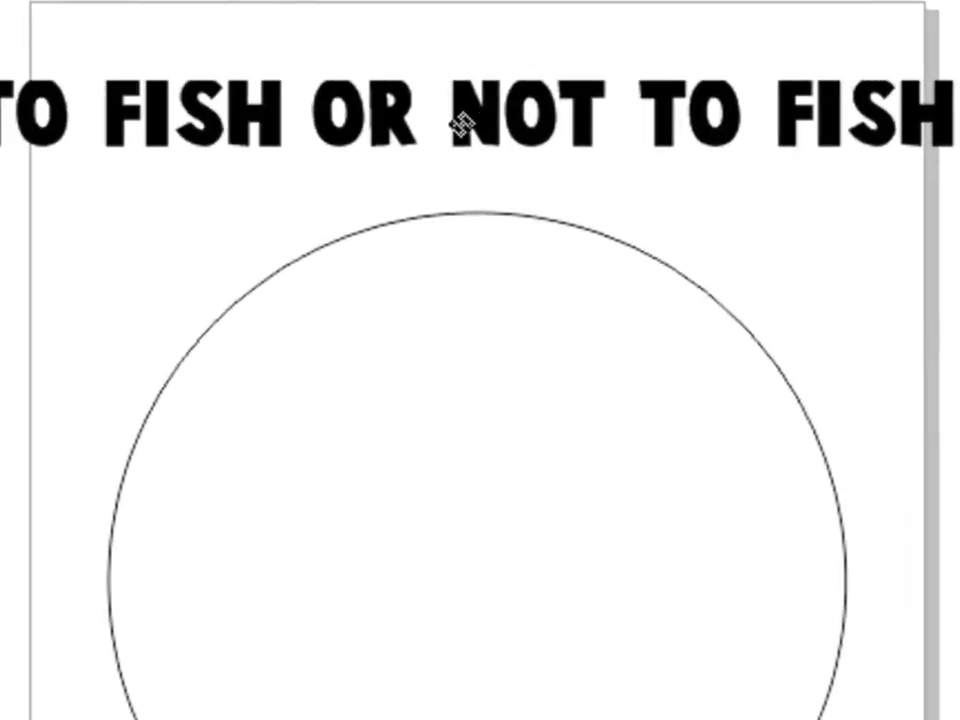
left_click_drag(475, 172, 474, 212)
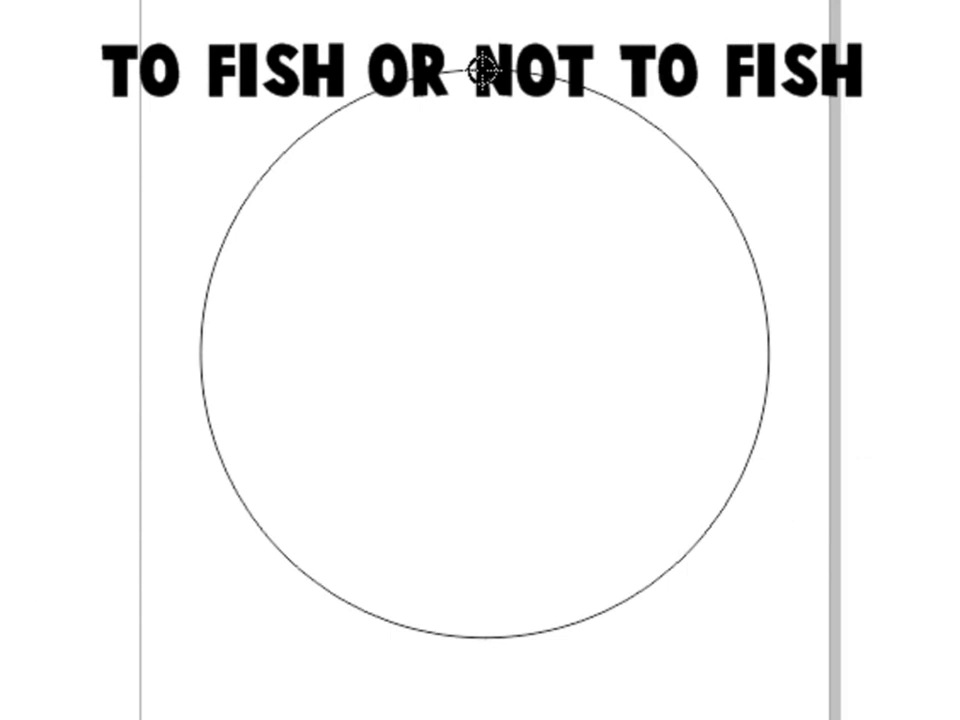
right_click(486, 72)
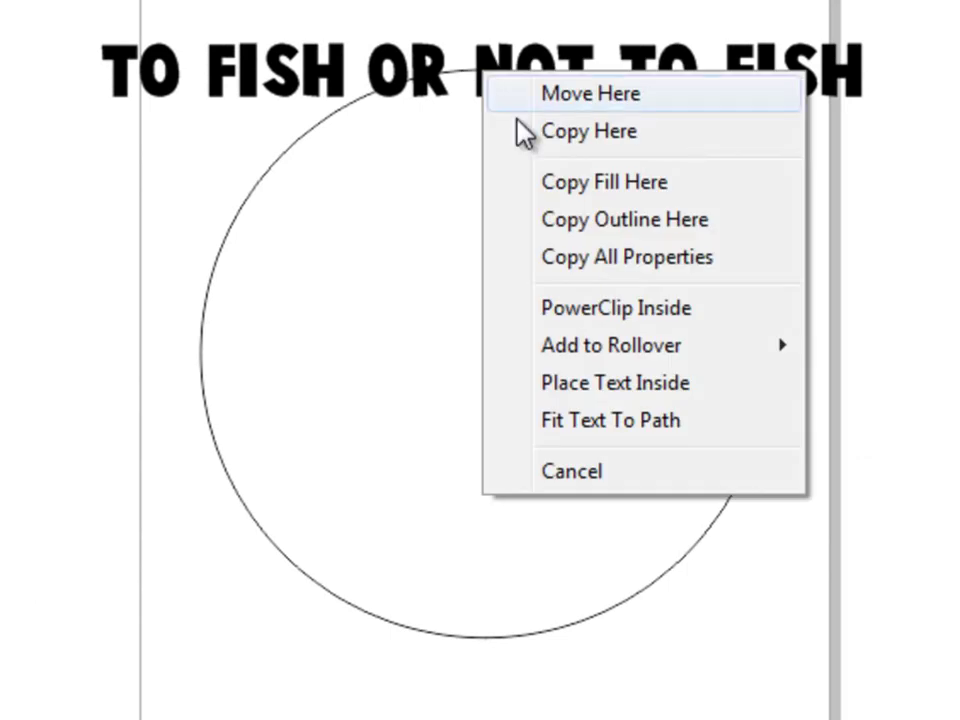
Fit the heading text to the circle path with Distance from Path -0.05 inches, then deselect
left_click(597, 421)
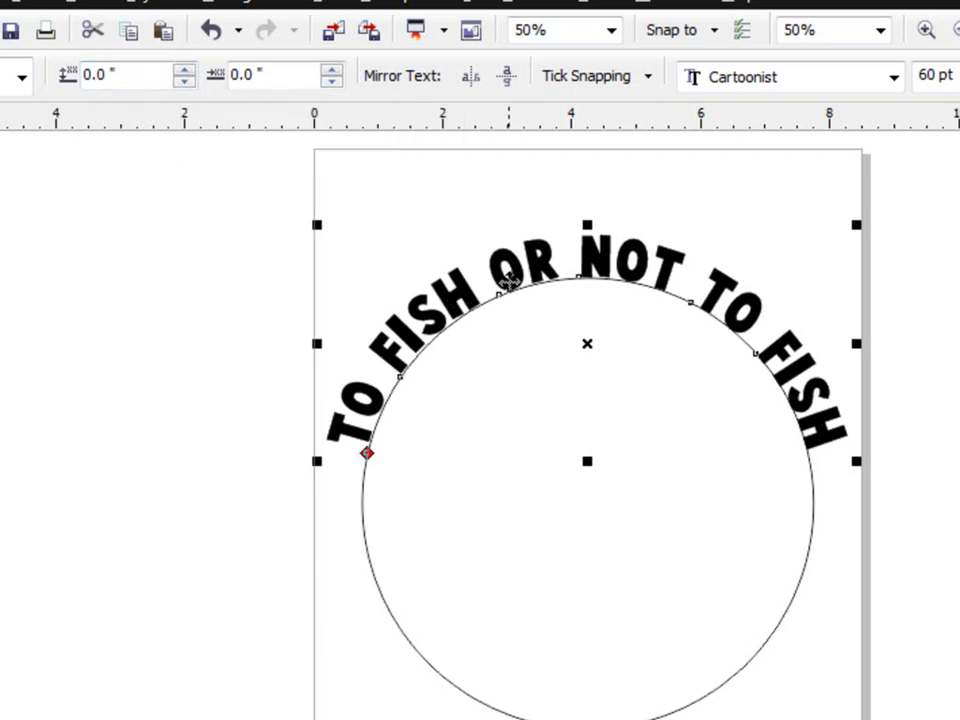
left_click(184, 82)
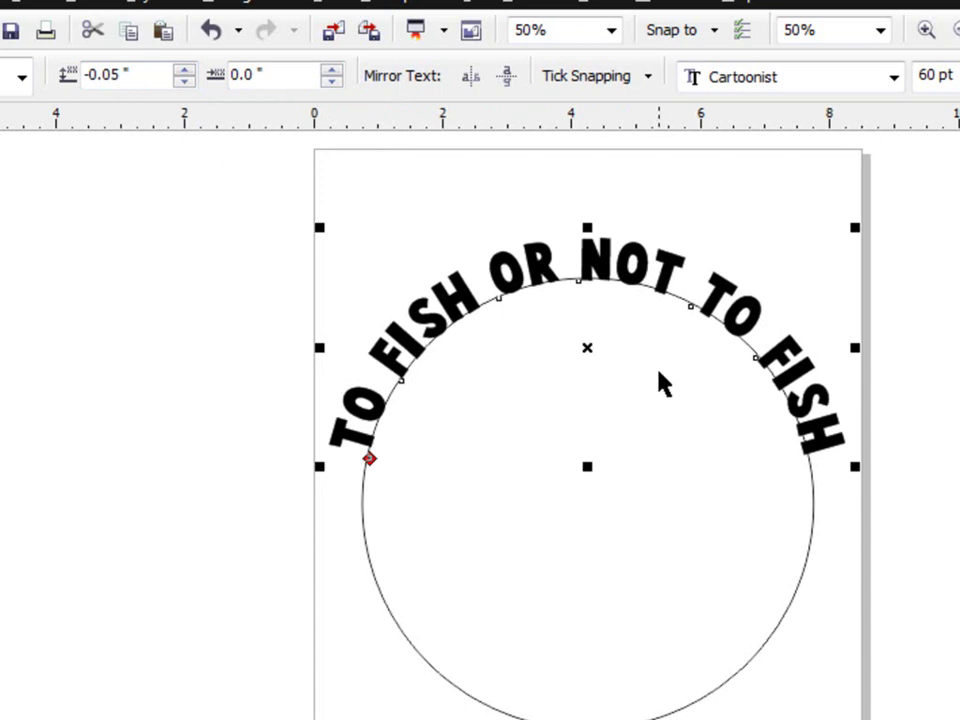
left_click(600, 596)
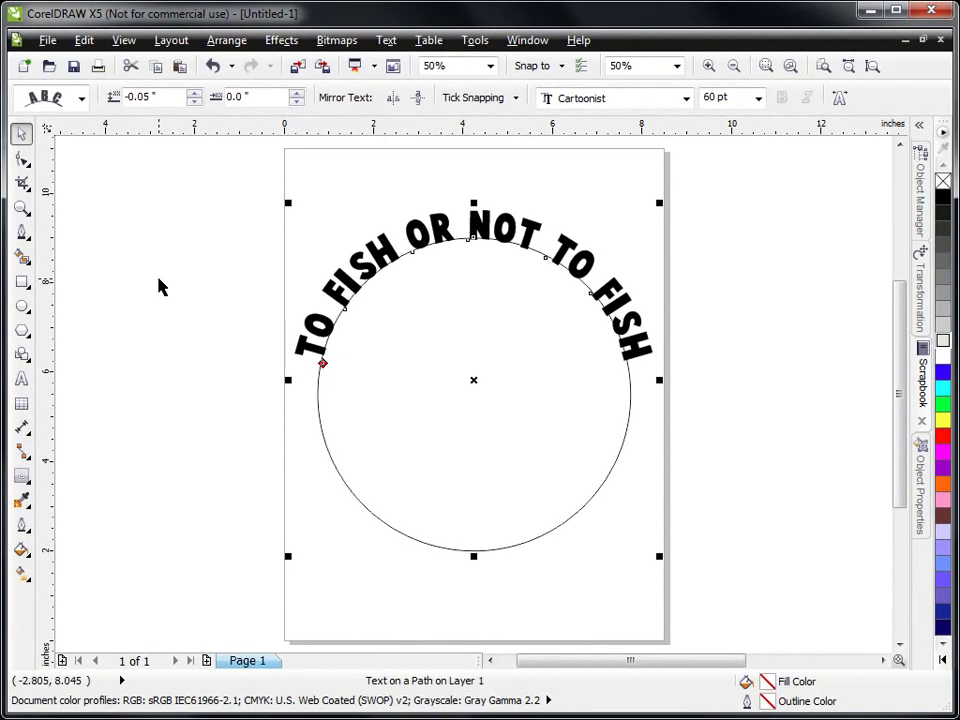
left_click(160, 287)
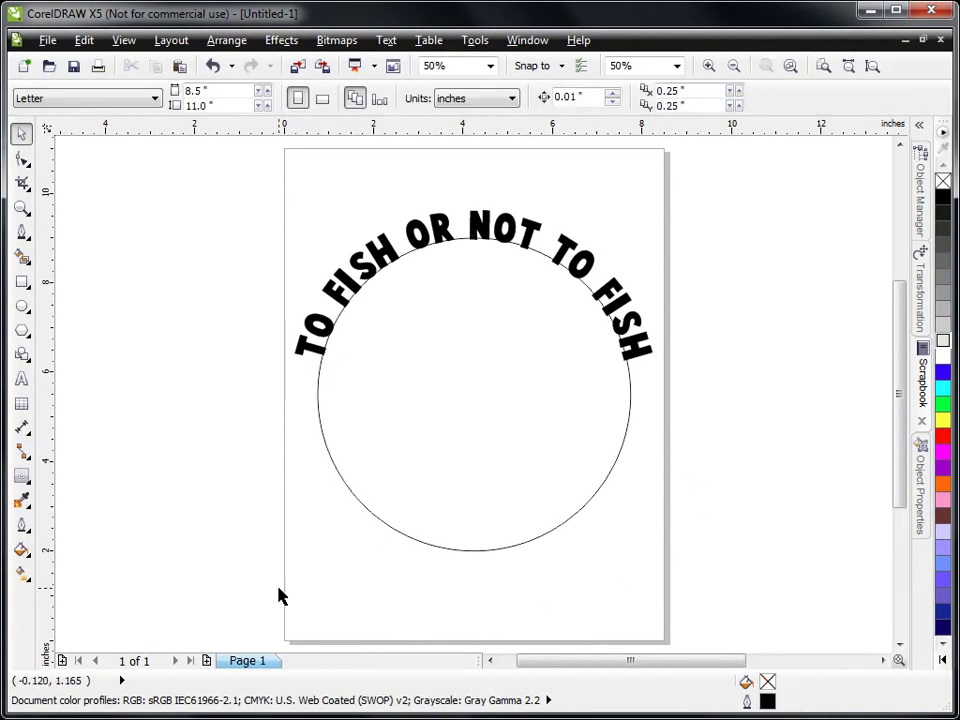
left_click(21, 378)
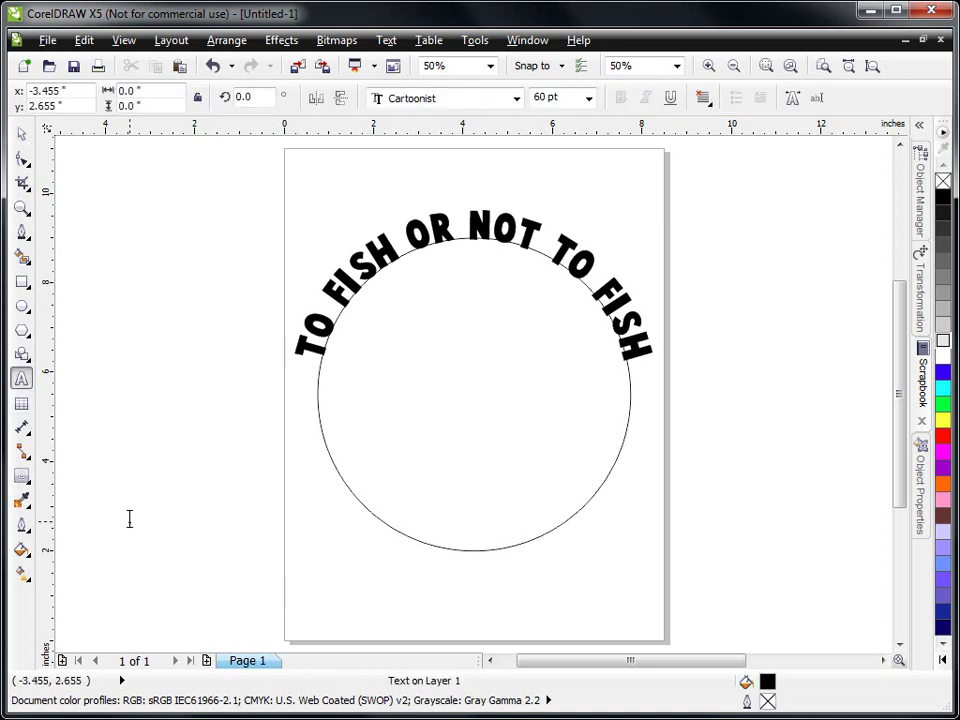
left_click(129, 518)
type("WHAT A STU")
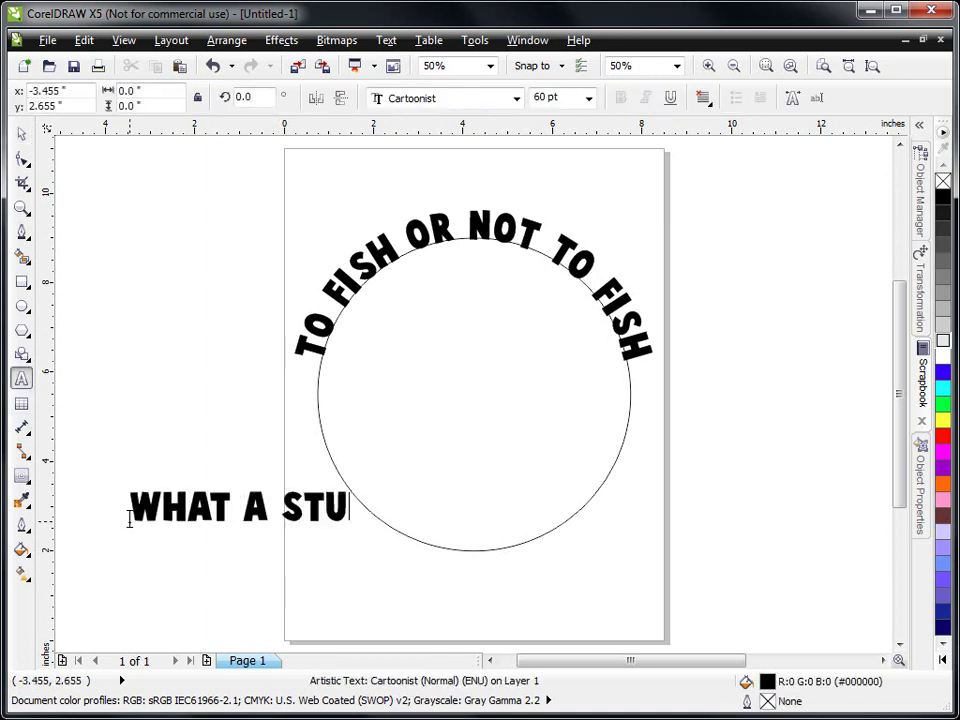
type("PID")
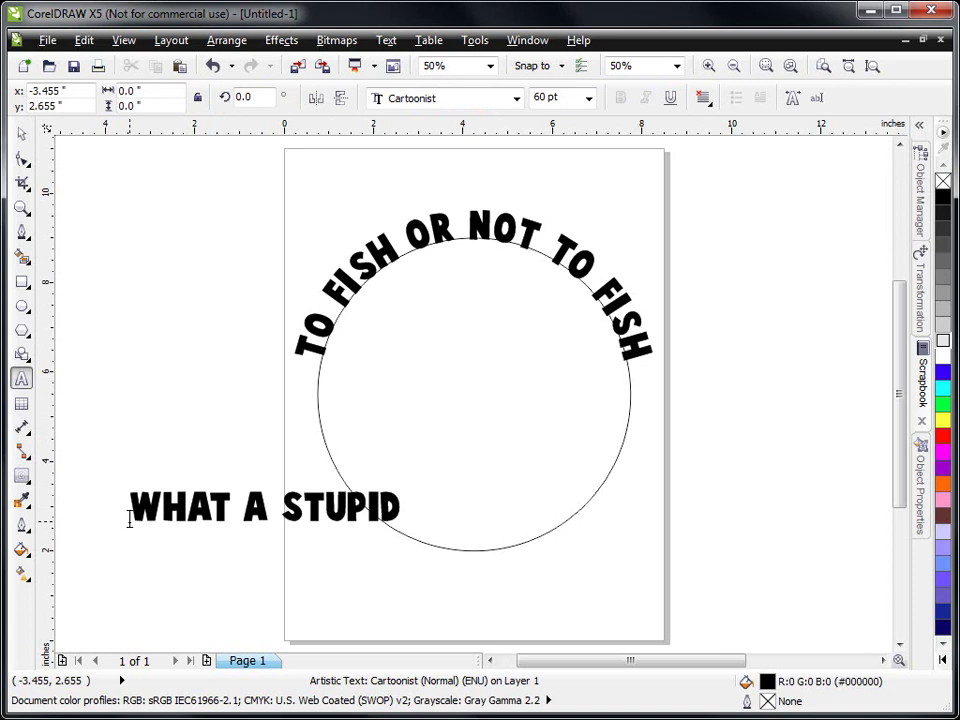
type(" QUESTION")
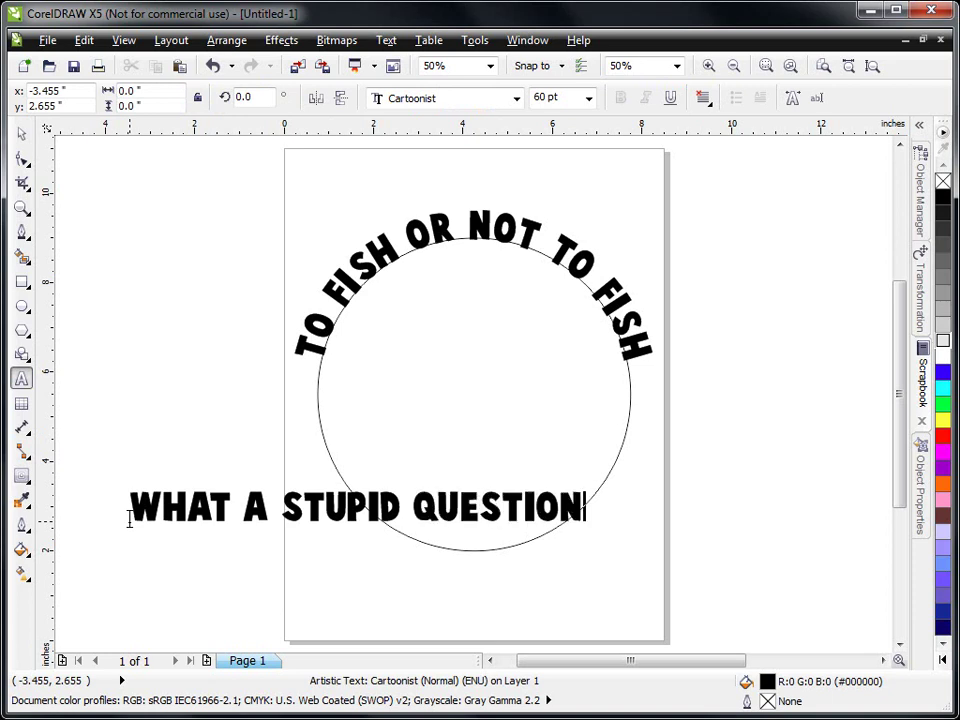
key("ctrl+space")
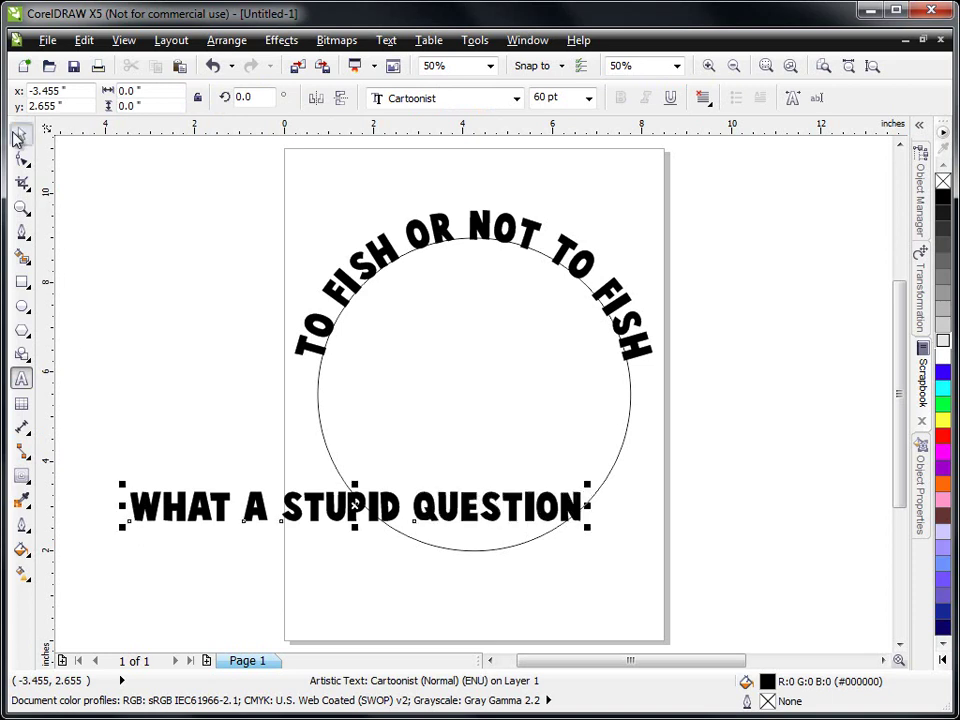
left_click_drag(354, 508, 457, 603)
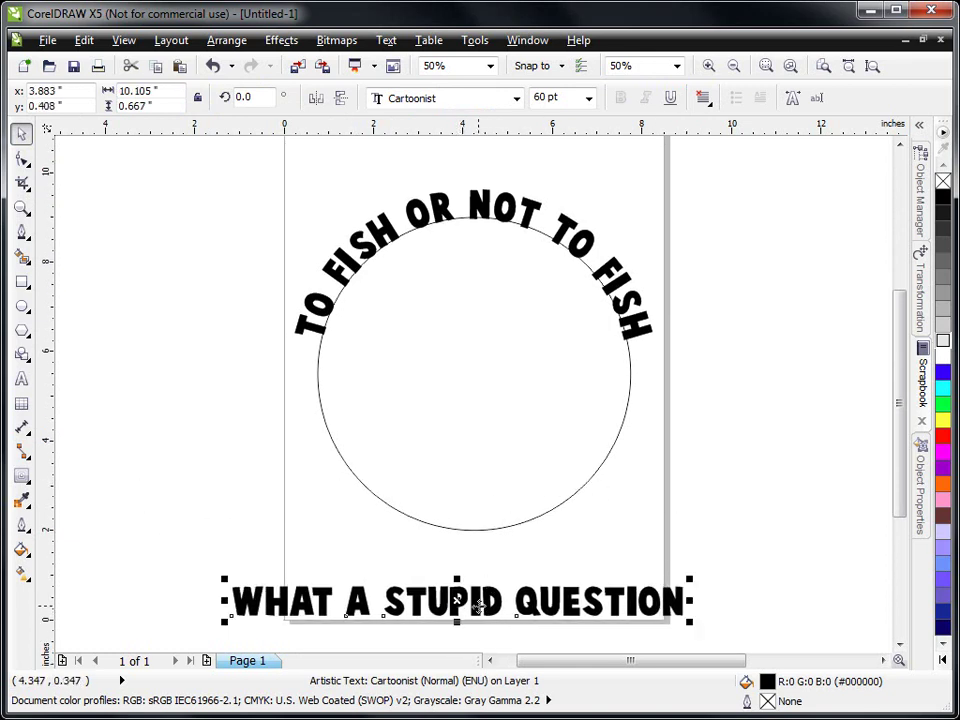
left_click_drag(476, 606, 471, 533)
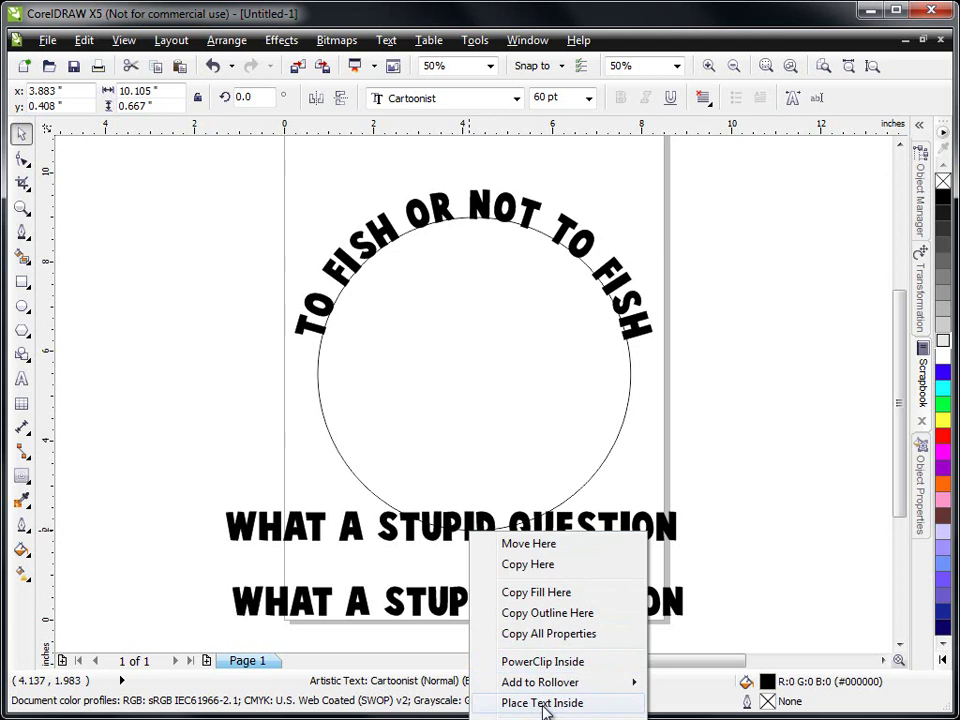
left_click(122, 605)
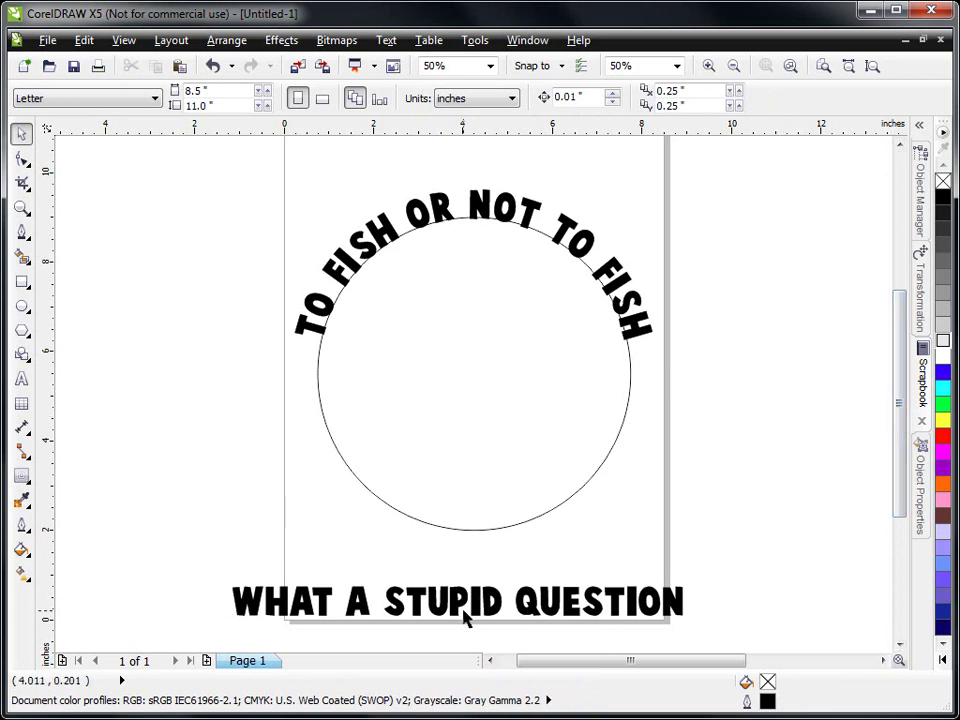
Separate the curved top text from the circle path with Break Text Apart
left_click(489, 435)
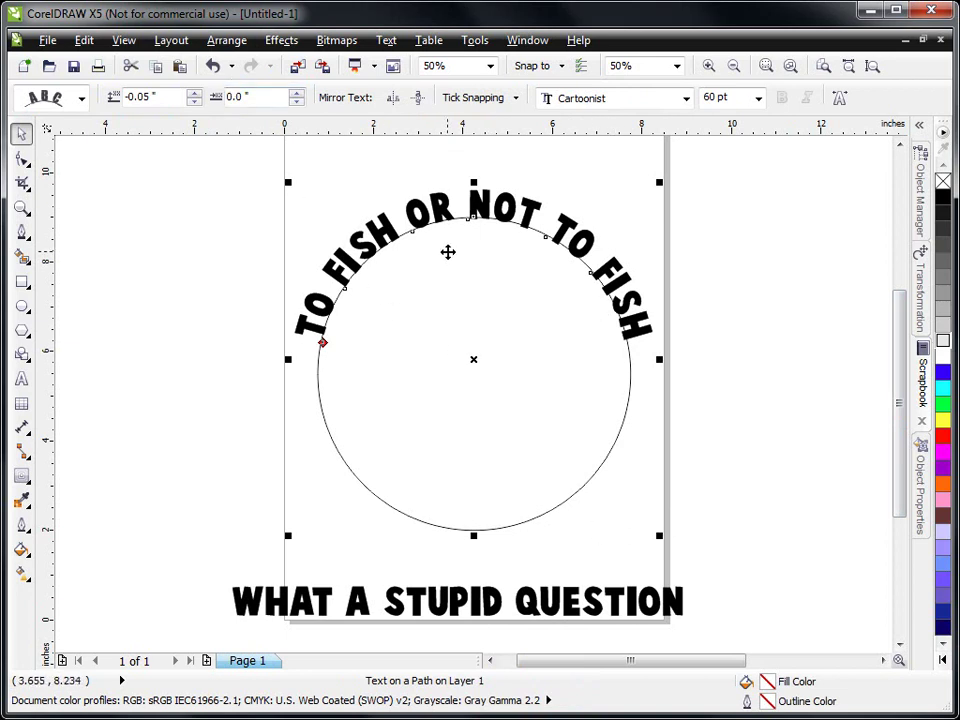
left_click(222, 44)
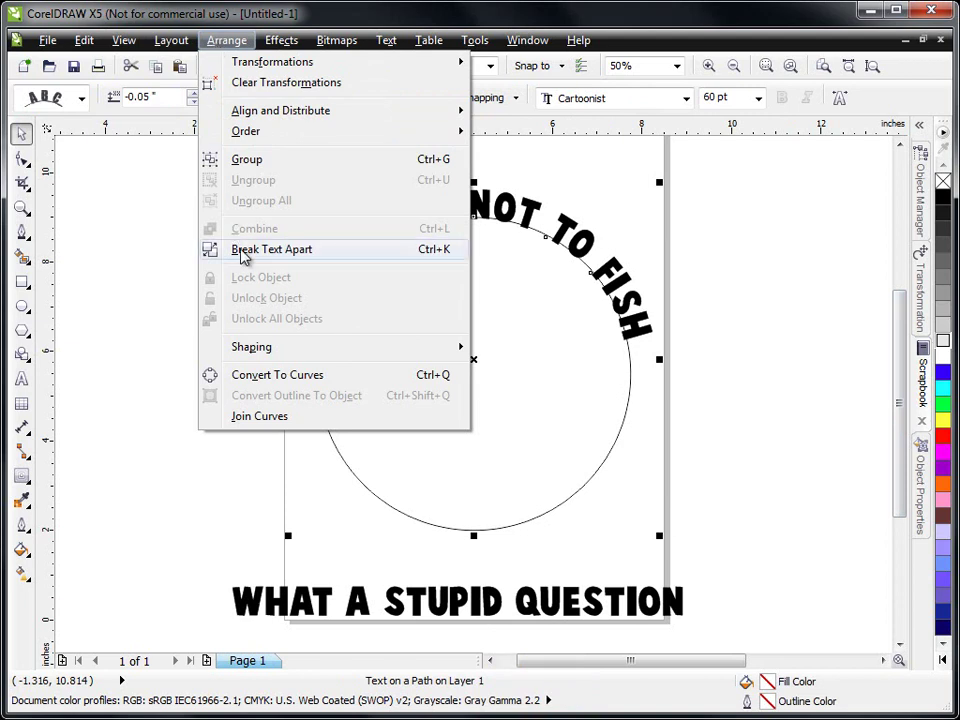
left_click(242, 256)
left_click(418, 263)
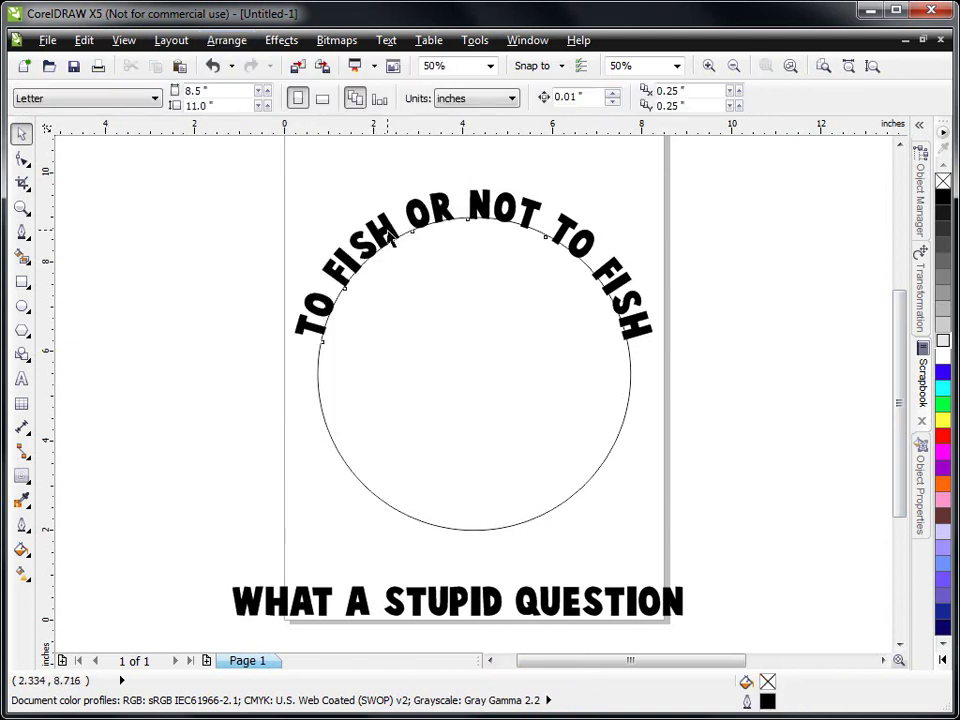
left_click(392, 238)
left_click(407, 429)
left_click(147, 209)
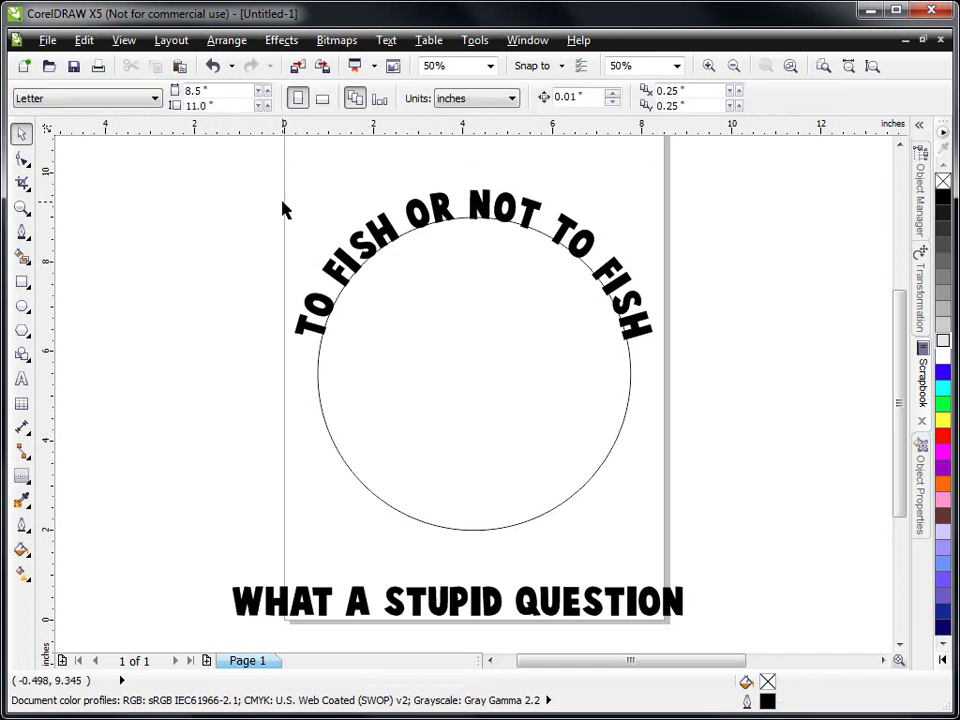
left_click(382, 233)
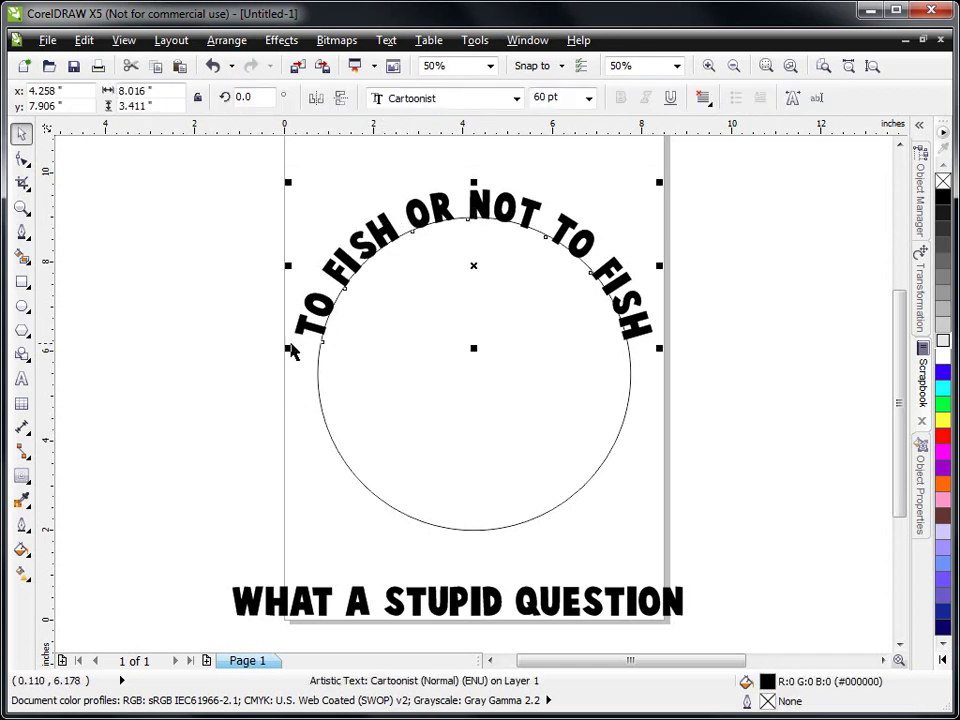
left_click(126, 383)
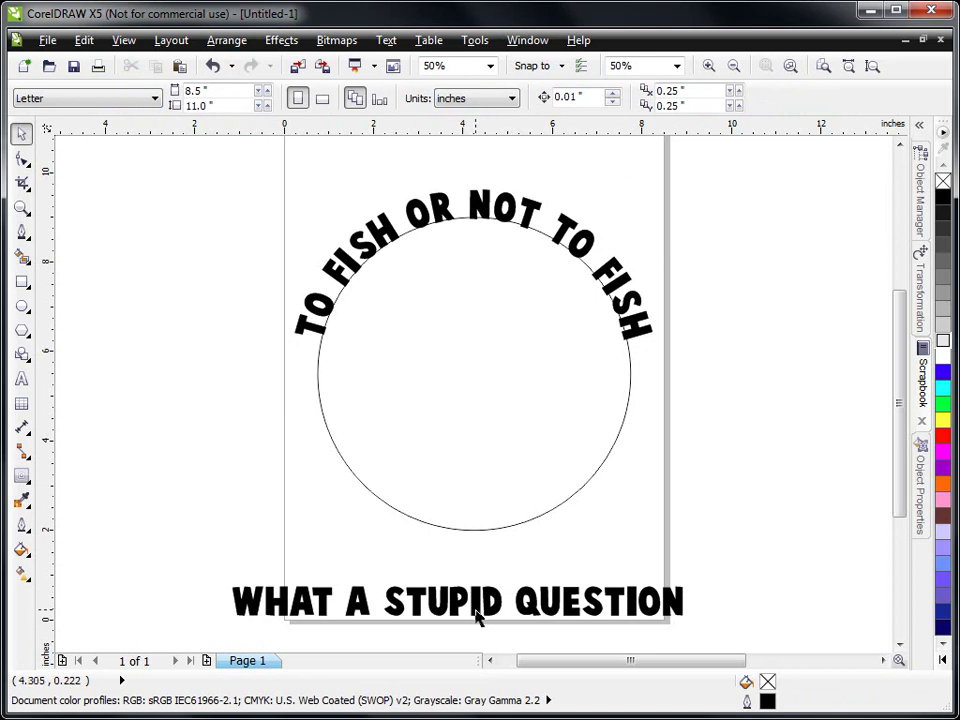
Drag WHAT A STUPID QUESTION onto the circle's bottom and fit it to the path
left_click(478, 612)
left_click_drag(474, 609, 468, 532)
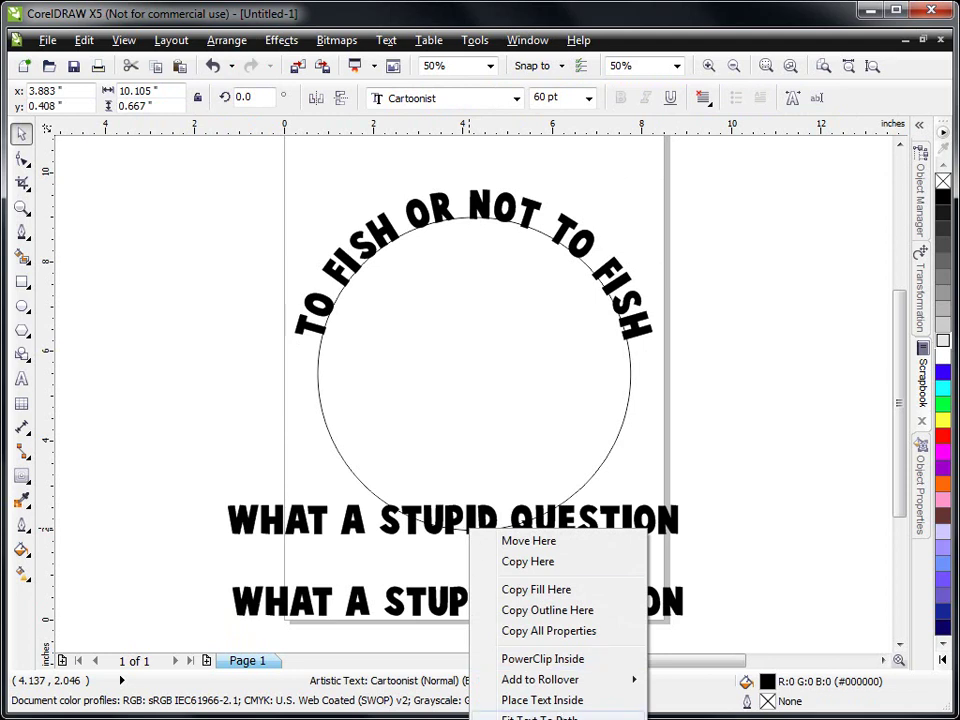
left_click(556, 716)
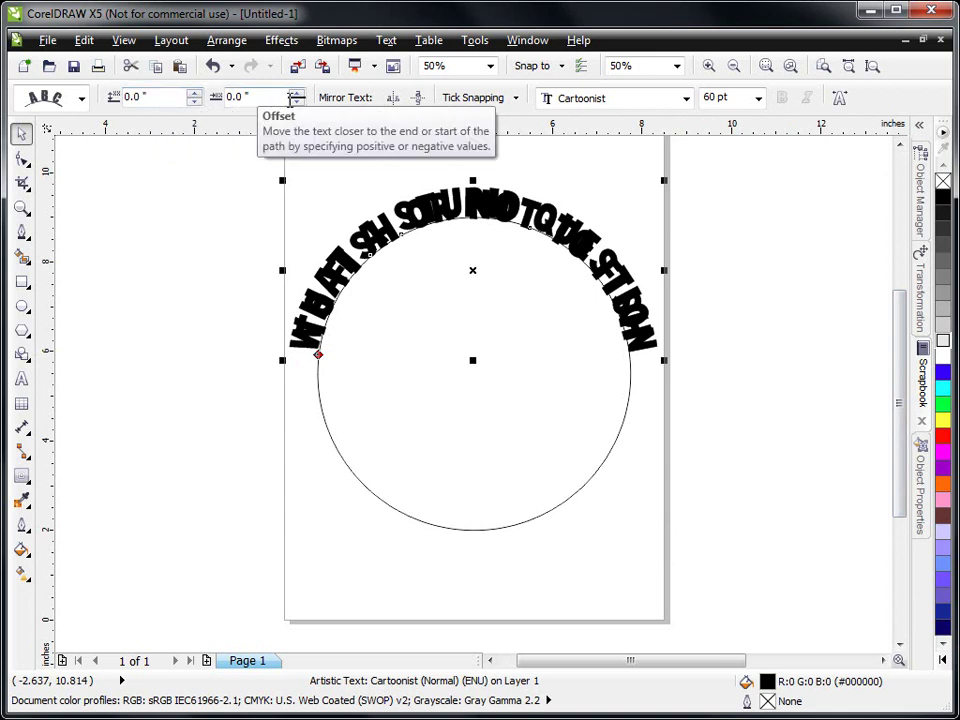
Adjust the bottom text's path offset to 11.1 inches so it wraps the circle's lower half
left_click(299, 103)
left_click(299, 92)
left_click(300, 92)
left_click_drag(299, 92, 301, 92)
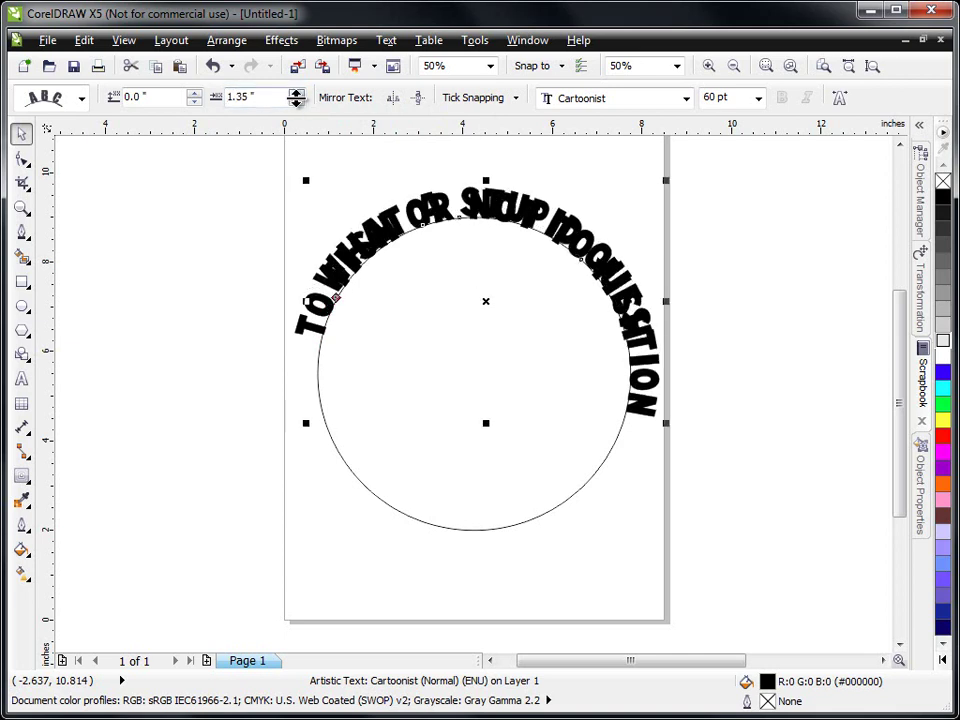
left_click(301, 100)
left_click_drag(301, 100, 293, 26)
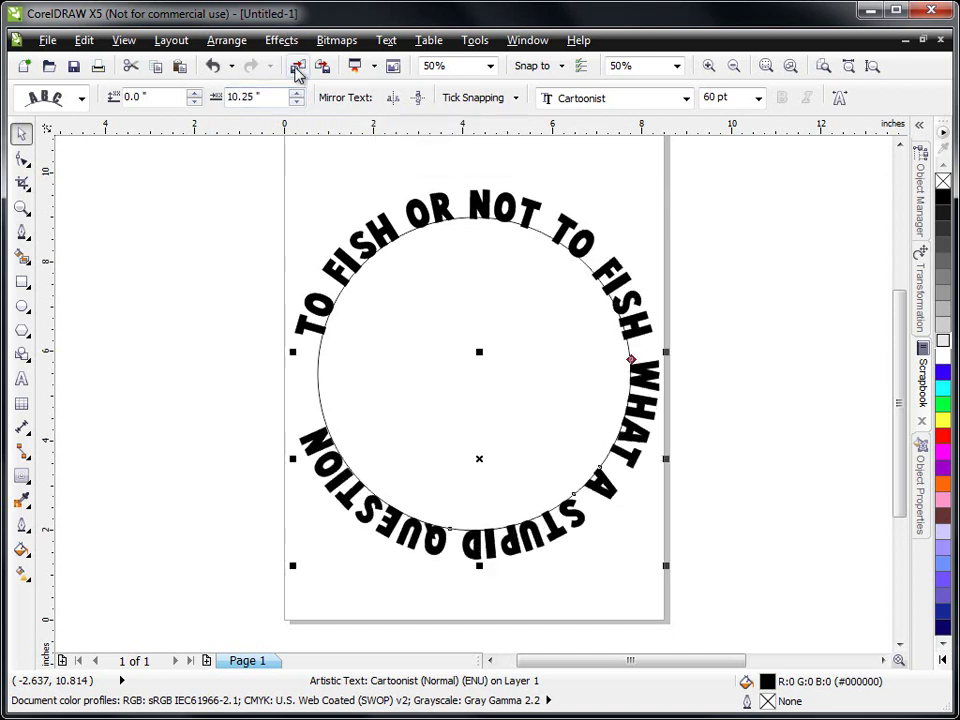
mouse_move(296, 97)
left_mouse_down()
mouse_move(294, 77)
mouse_move(300, 86)
left_mouse_up()
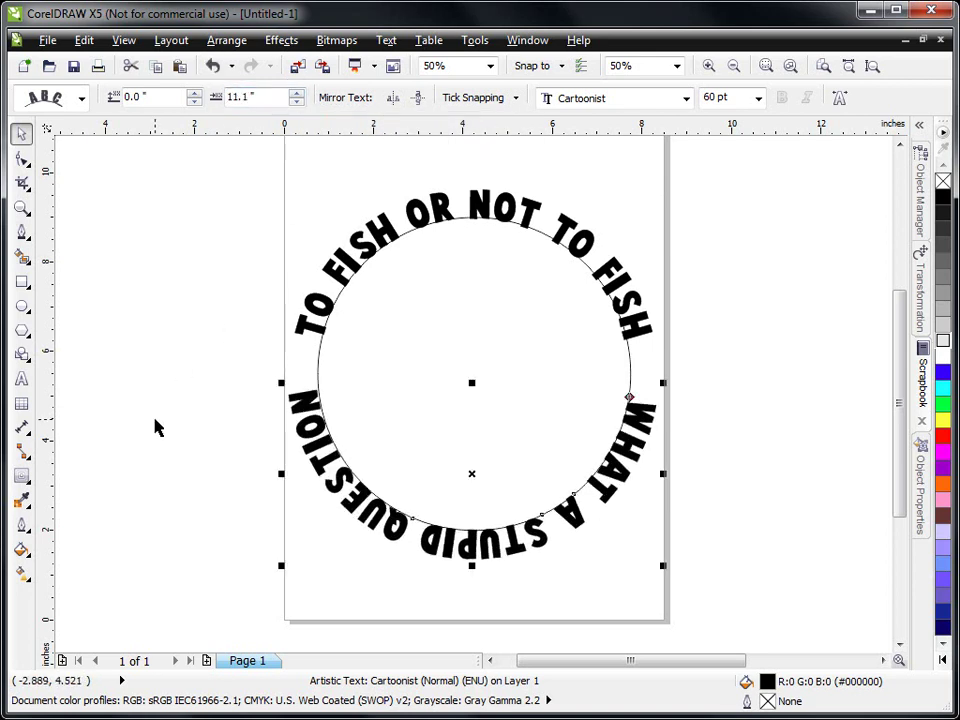
left_click(182, 380)
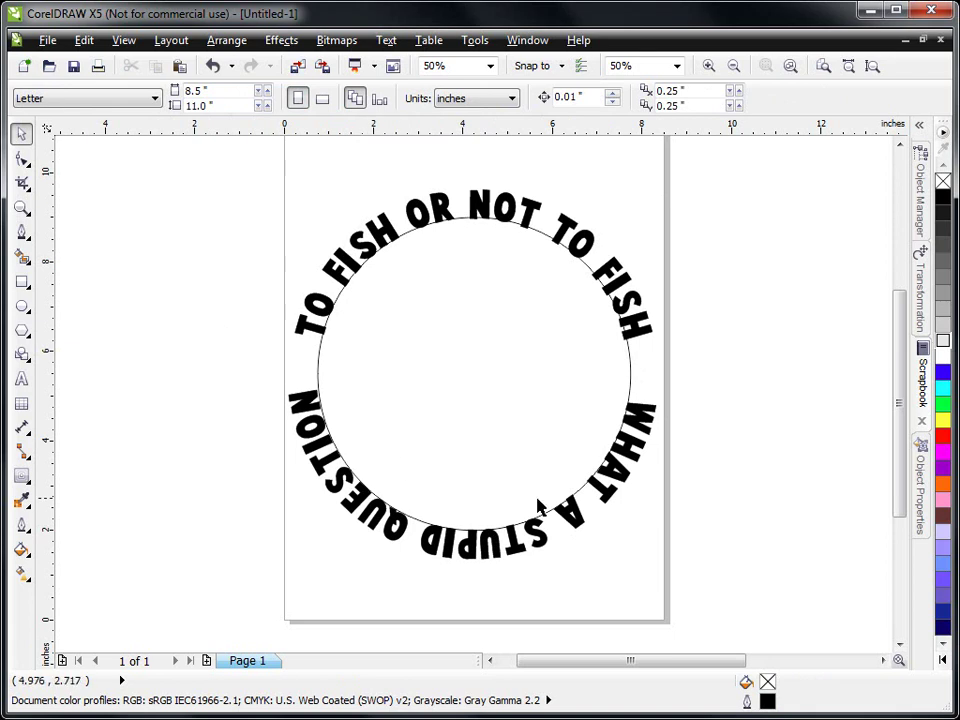
Mirror the bottom text horizontally and vertically so it reads upright
left_click(481, 540)
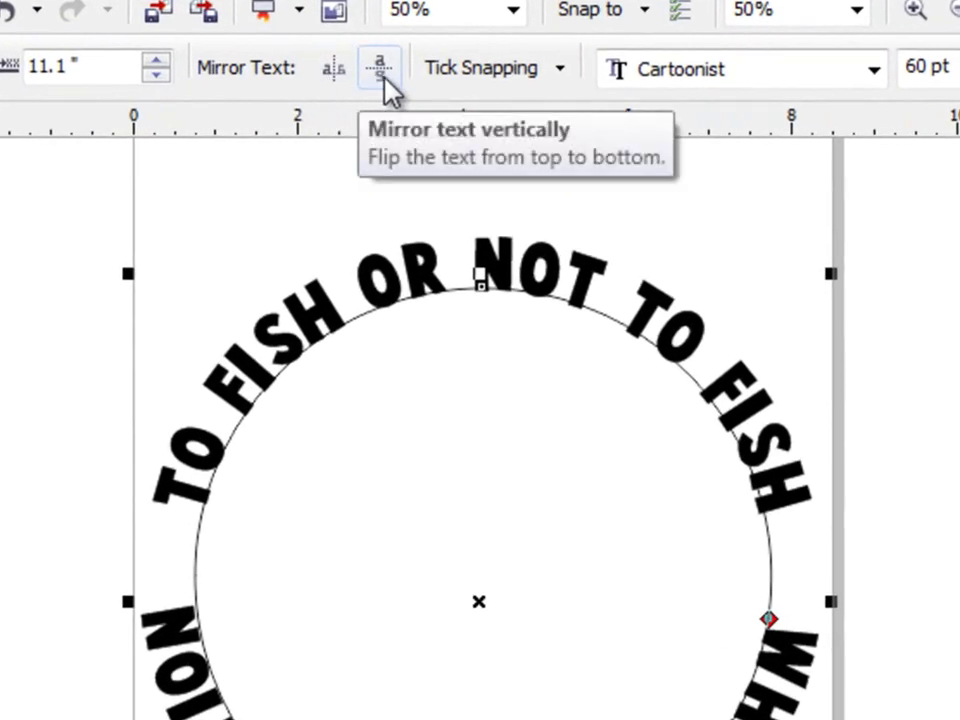
left_click(327, 77)
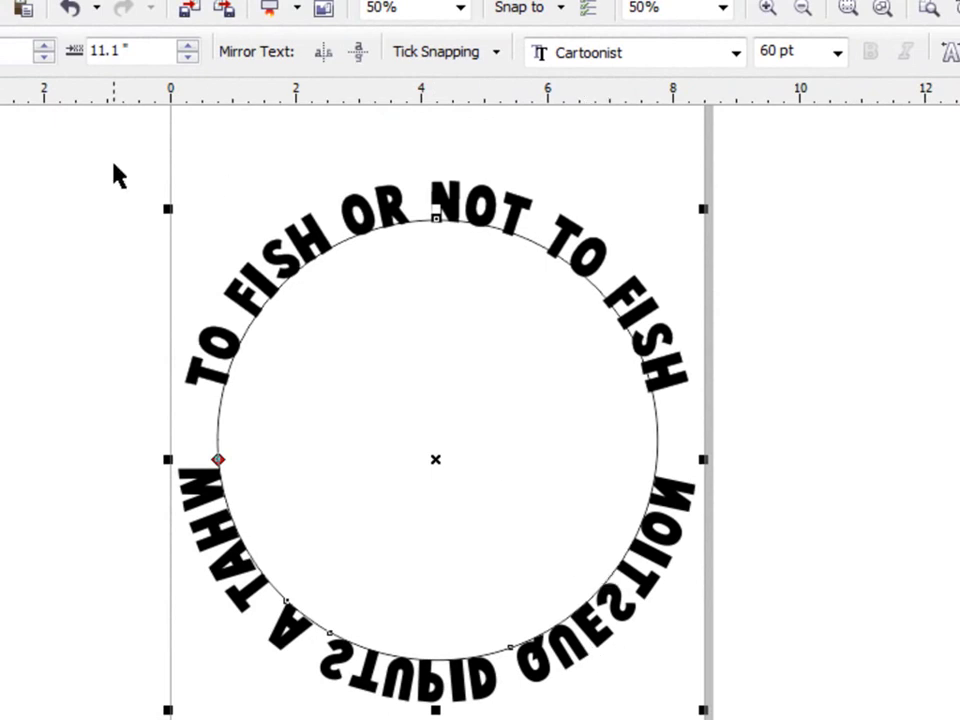
left_click(352, 58)
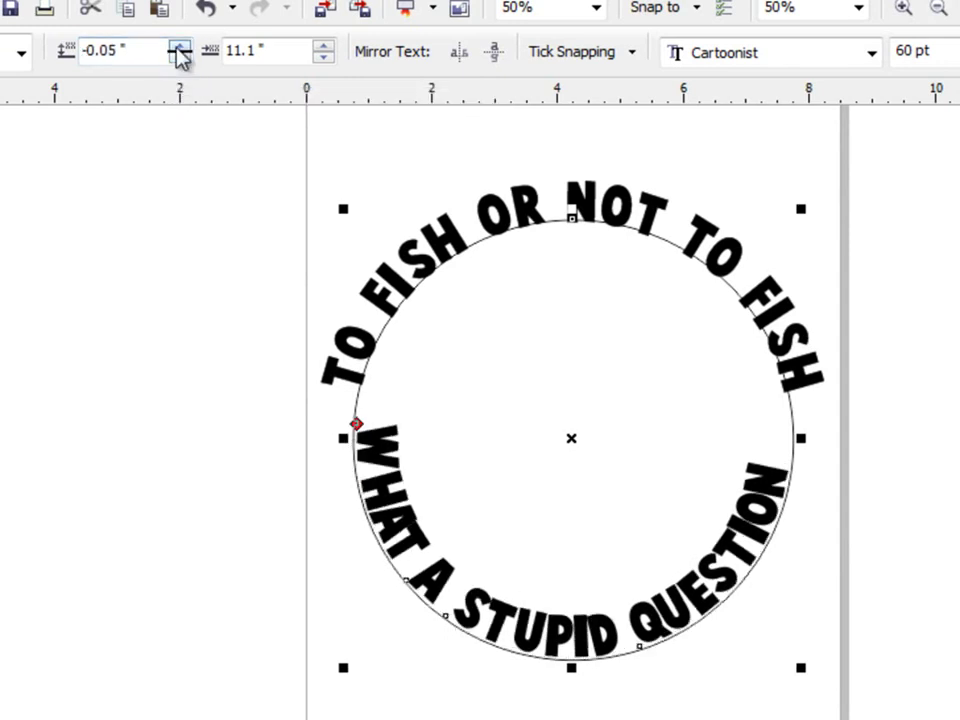
Raise the bottom text's Distance from Path to 0.6 inches
left_click(179, 46)
left_click(178, 46)
left_click(178, 46)
left_click(178, 46)
left_click(178, 46)
left_click(178, 46)
left_click(178, 46)
left_click(178, 46)
left_click(178, 46)
left_click(178, 46)
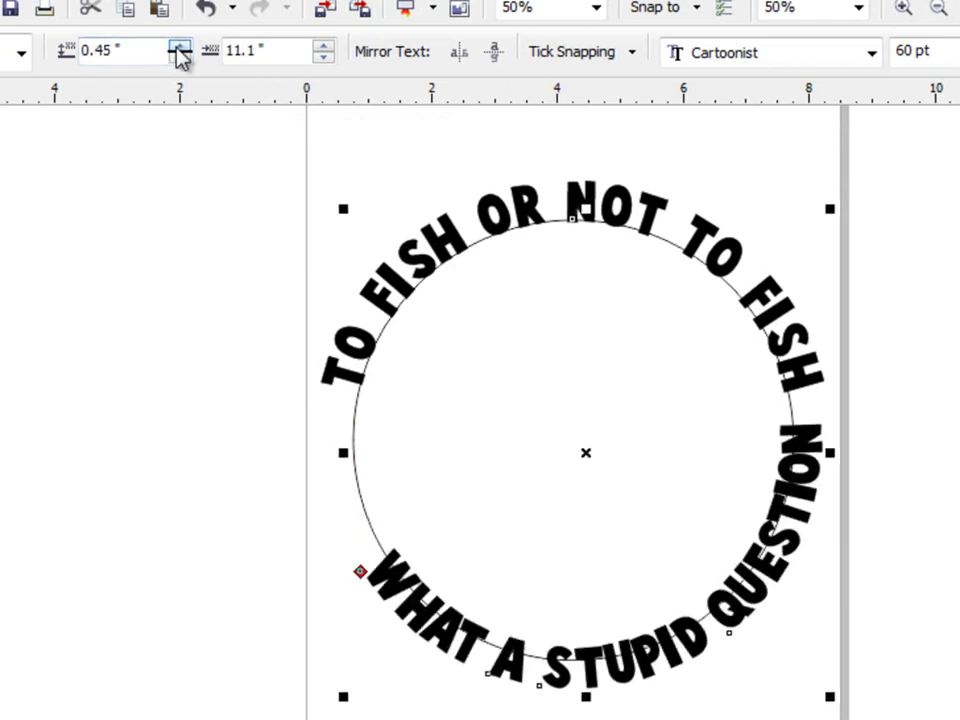
left_click(178, 46)
left_click(178, 46)
left_click(178, 46)
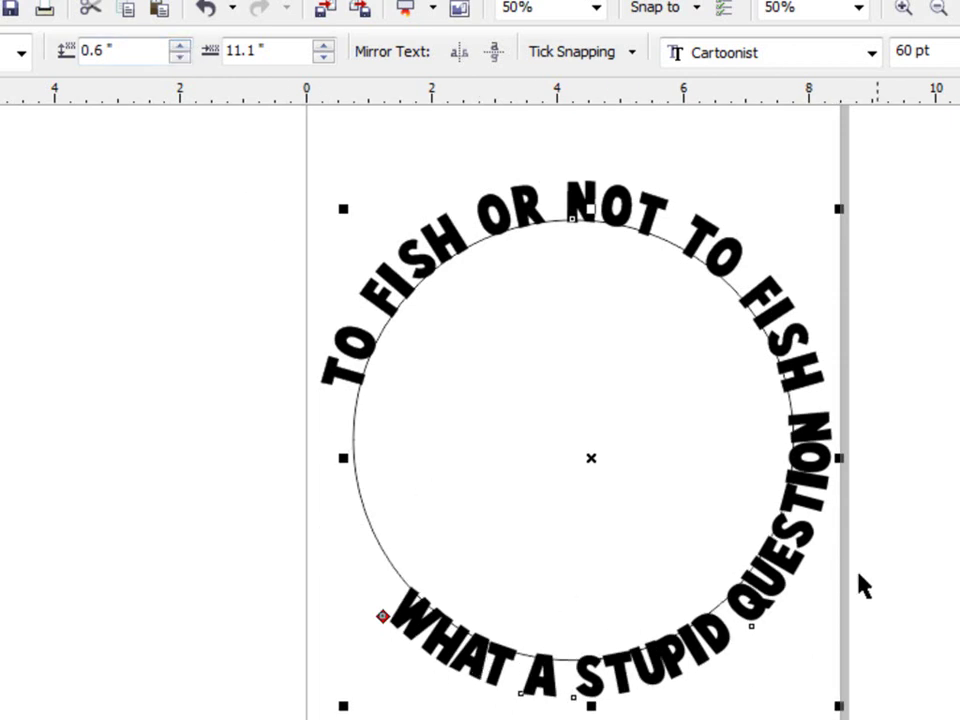
Set the bottom text's offset to about 12.85 inches to centre it beneath the circle
left_click(321, 45)
left_click(321, 45)
left_click(321, 45)
left_click(321, 45)
left_click(321, 45)
left_click(321, 45)
left_click(321, 45)
left_click(321, 45)
left_click(321, 45)
left_click(321, 45)
left_click(321, 45)
left_click(321, 45)
left_click(321, 45)
left_click(321, 45)
left_click(321, 45)
left_click(321, 45)
left_click(321, 45)
left_click(321, 45)
left_click(321, 45)
left_click(321, 45)
left_click(321, 45)
left_click(321, 45)
left_click(321, 45)
left_click(321, 45)
left_click(321, 45)
left_click(321, 45)
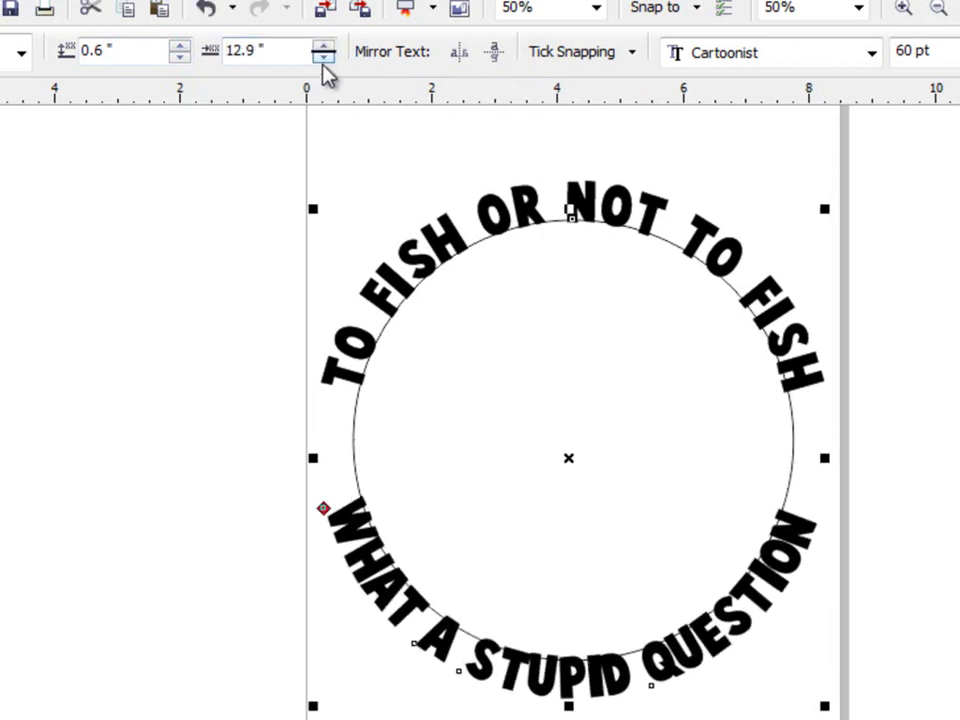
left_click(321, 57)
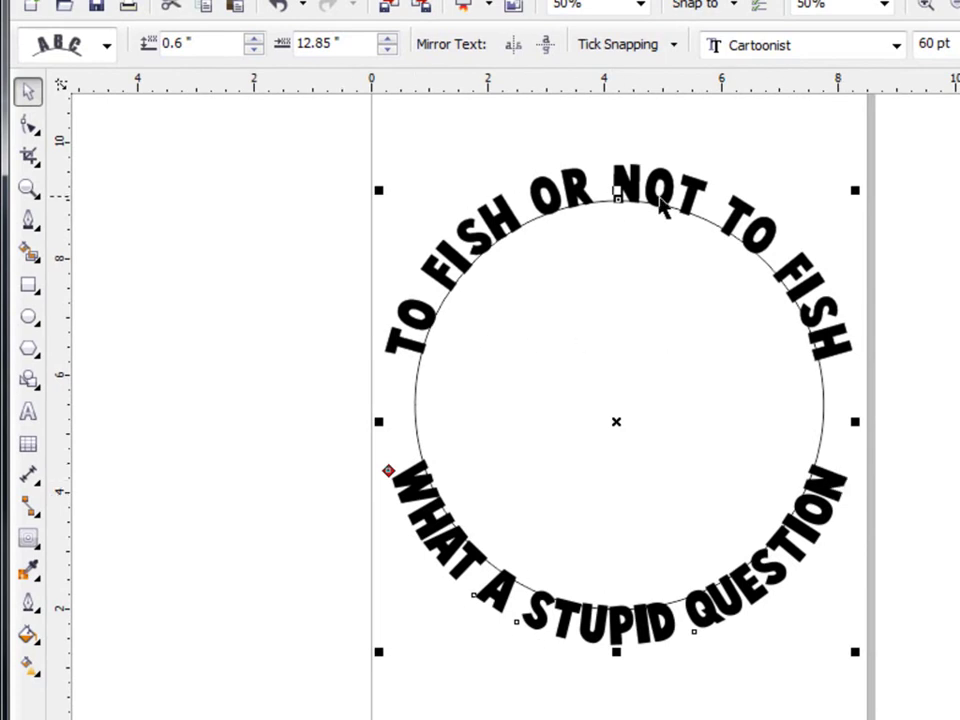
Drag the bottom text's spacing handle rightward with the Shape tool to widen its letter spacing
left_click(240, 444)
key("Tab")
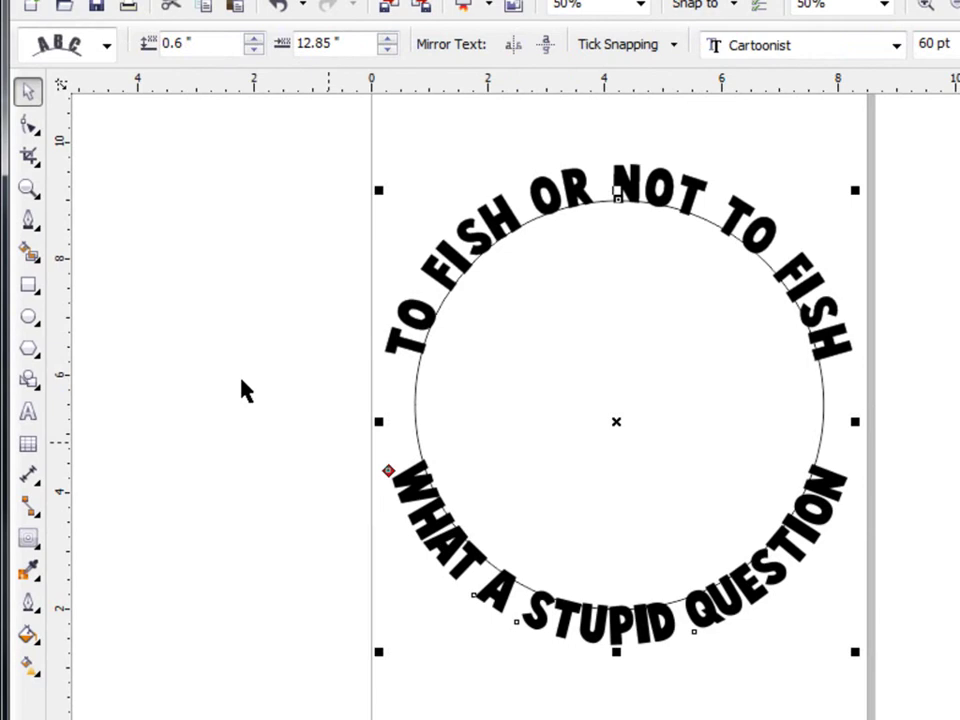
left_click(29, 128)
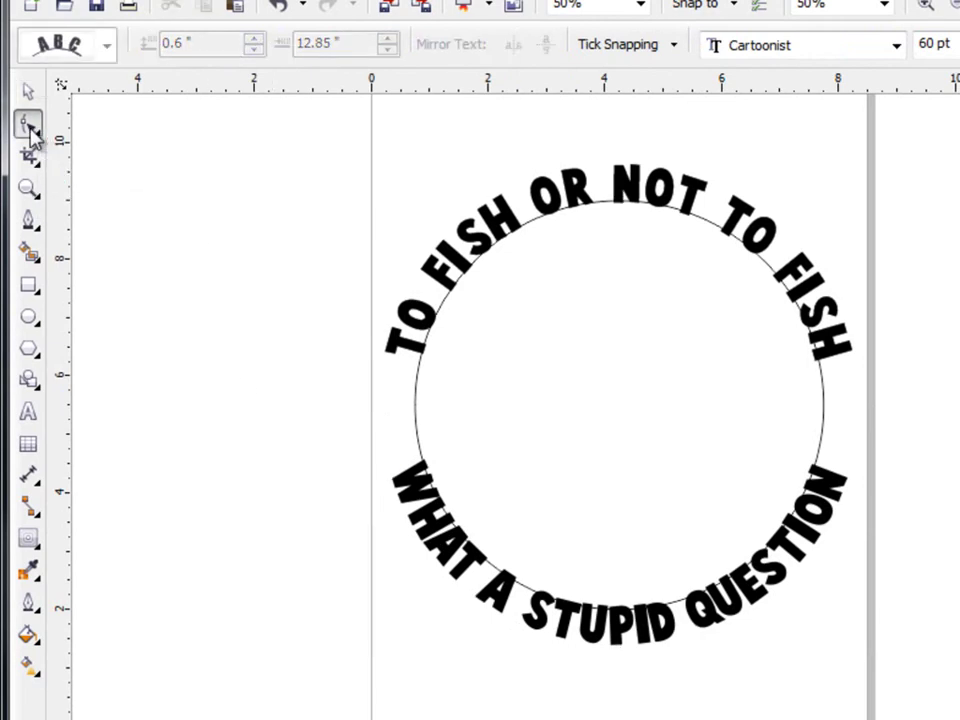
left_click(484, 590)
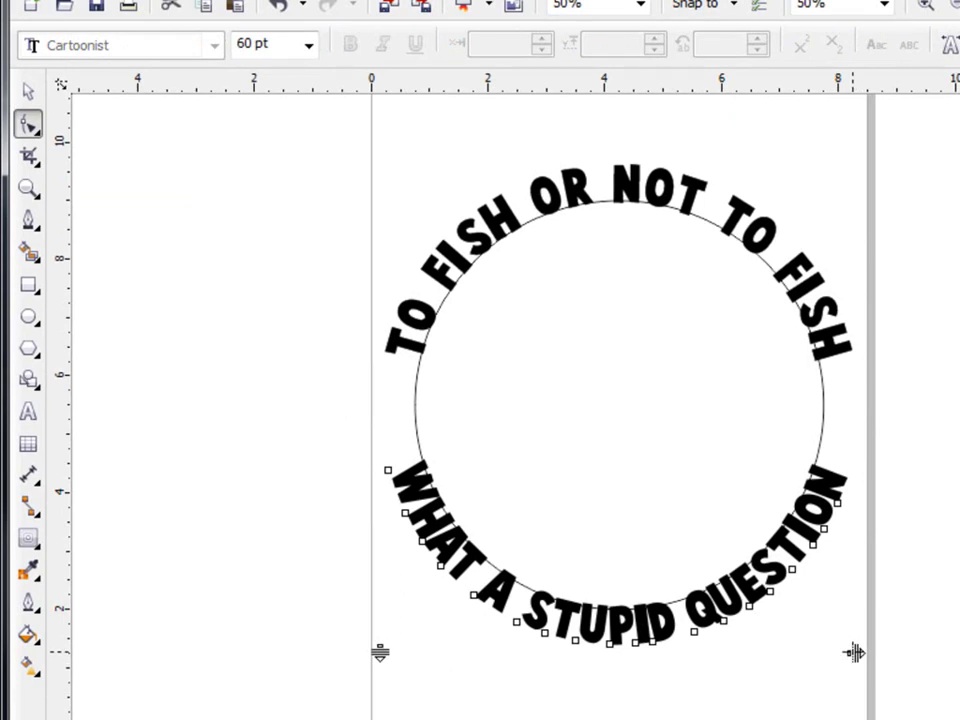
left_click_drag(884, 657, 857, 651)
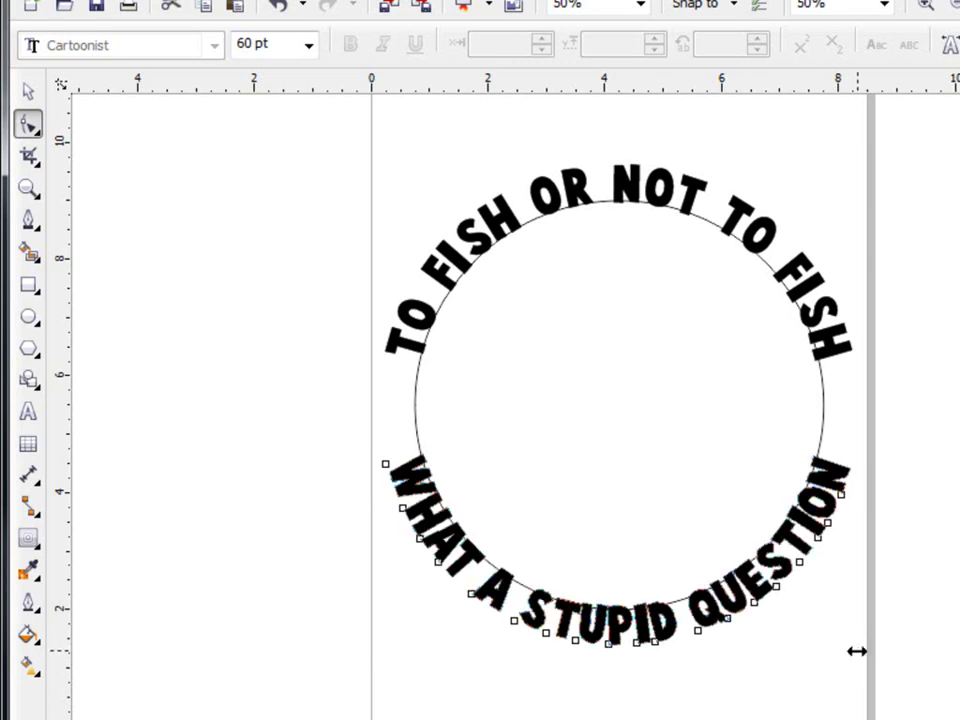
left_click_drag(917, 652, 886, 655)
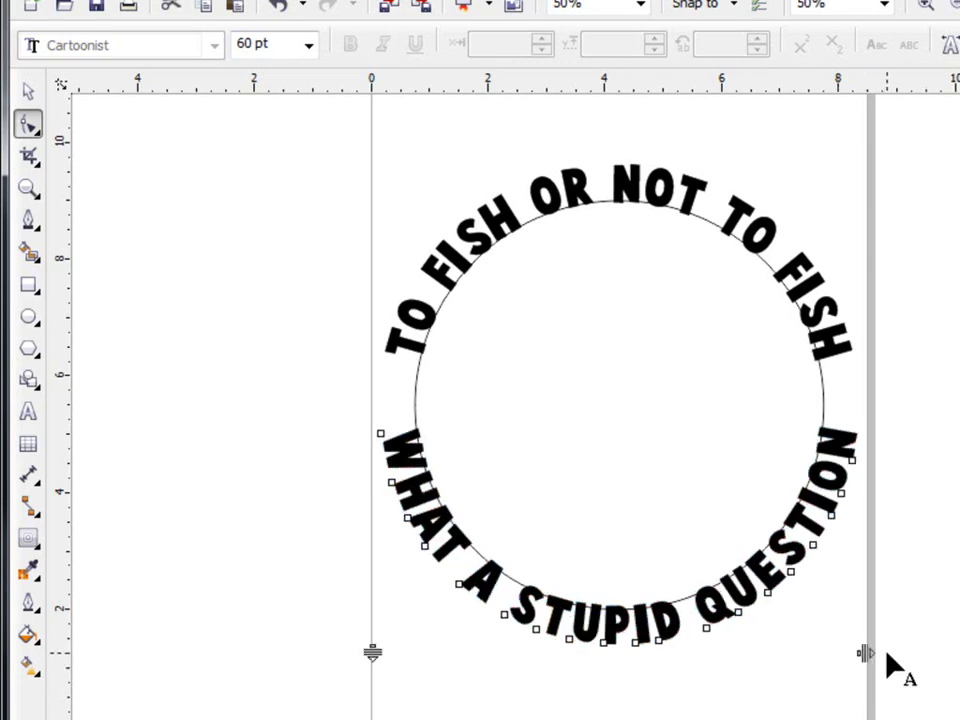
left_click(27, 91)
left_click(248, 398)
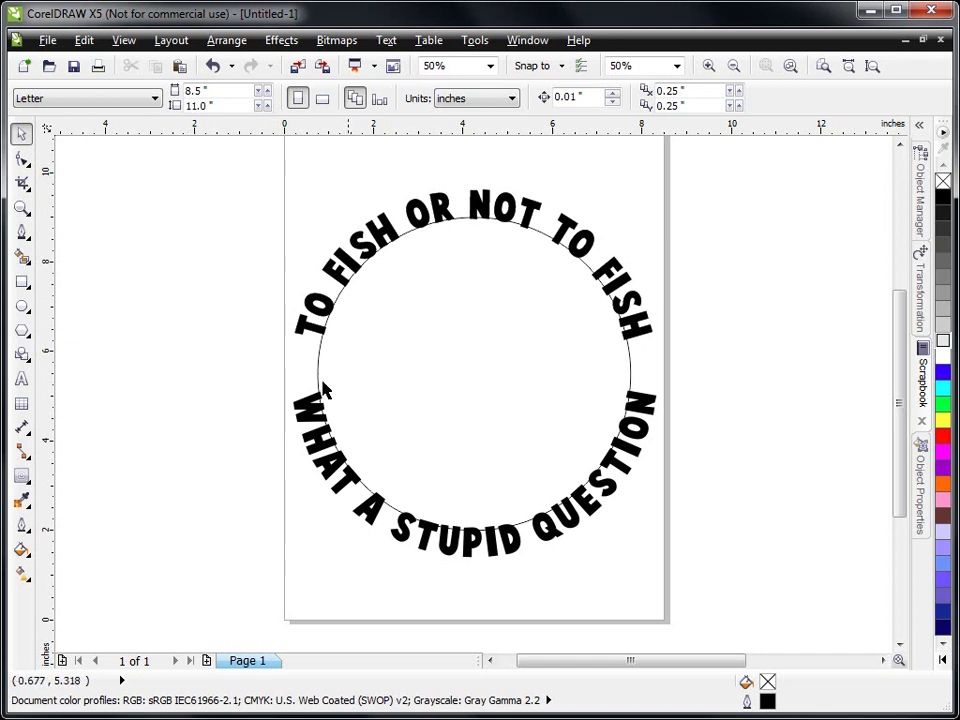
Break the bottom text apart from the circle and select the circle alone
left_click(474, 386)
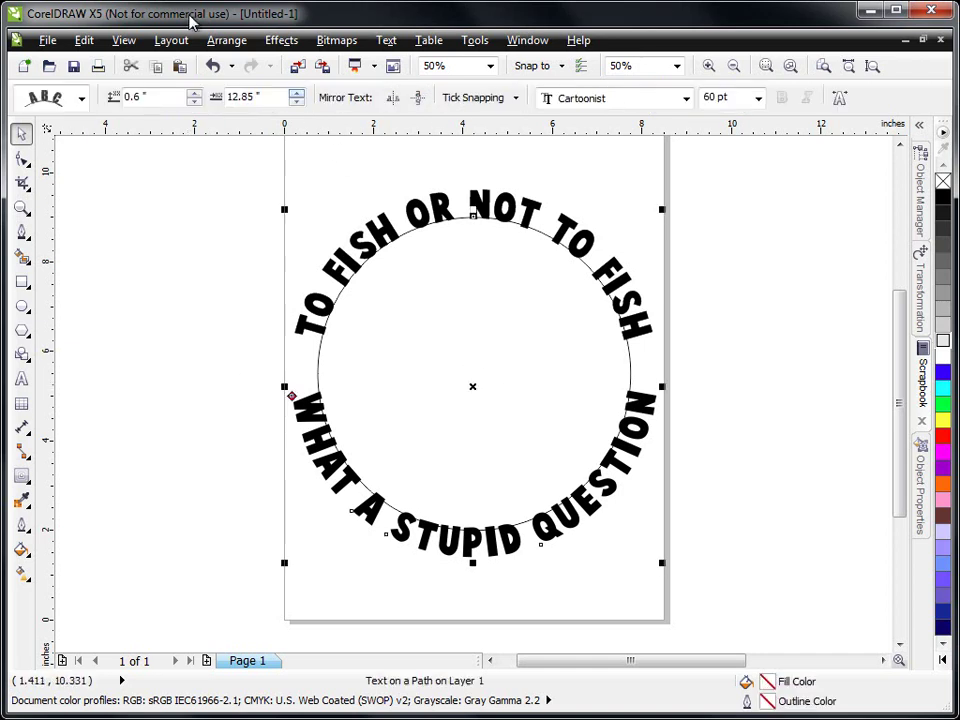
left_click(224, 40)
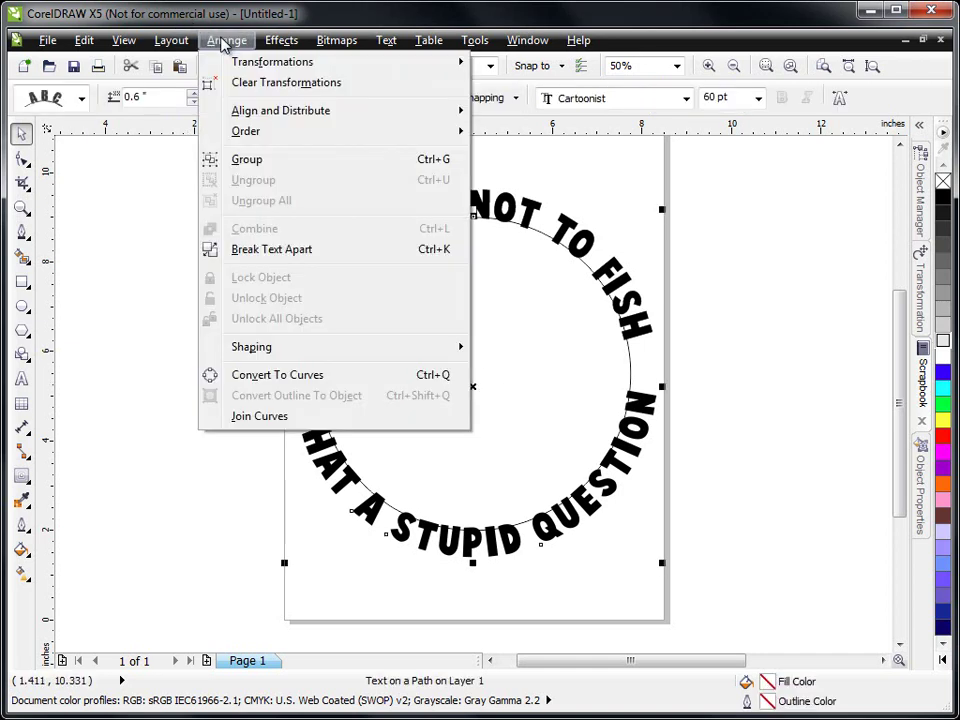
left_click(258, 250)
left_click(124, 381)
left_click(518, 426)
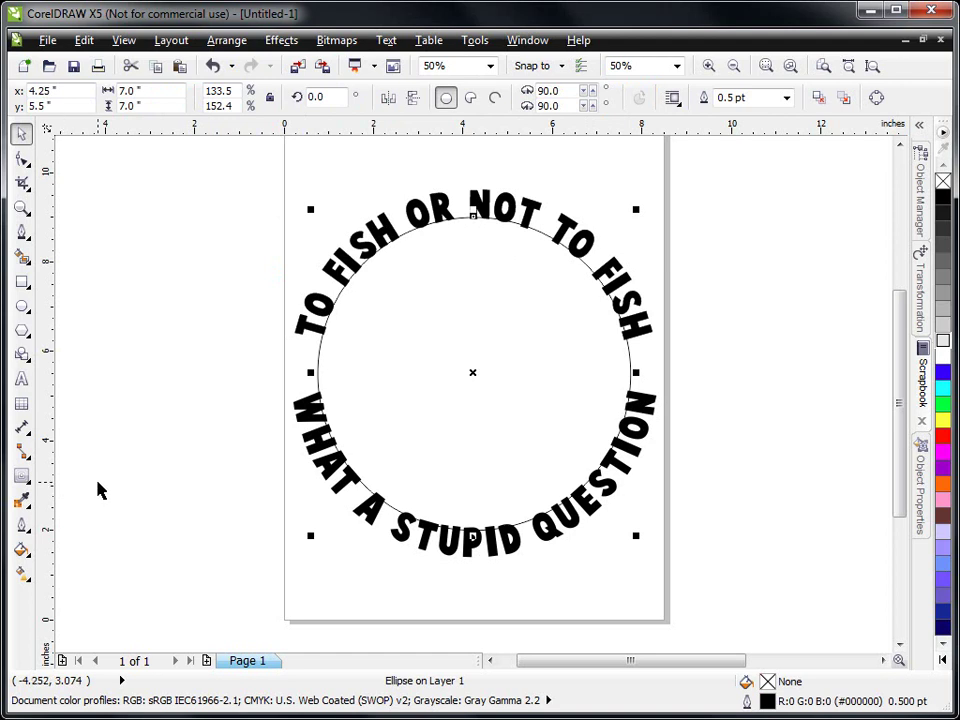
Add a 0.25-inch inside contour to the circle and break the contour group apart
left_click(22, 479)
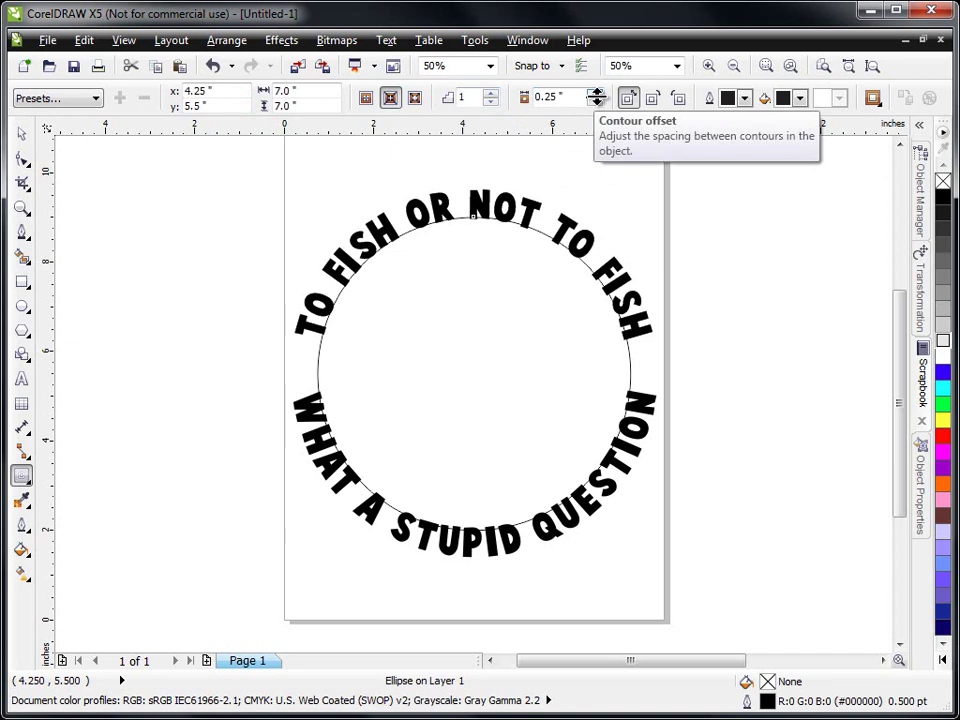
left_click(595, 101)
left_click(595, 93)
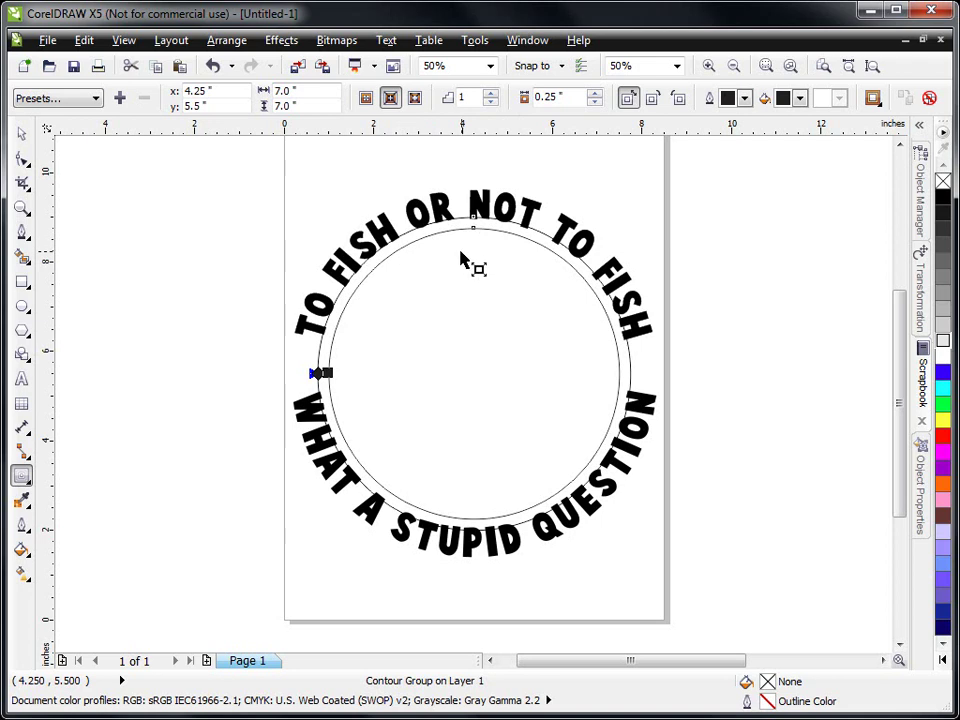
left_click(228, 42)
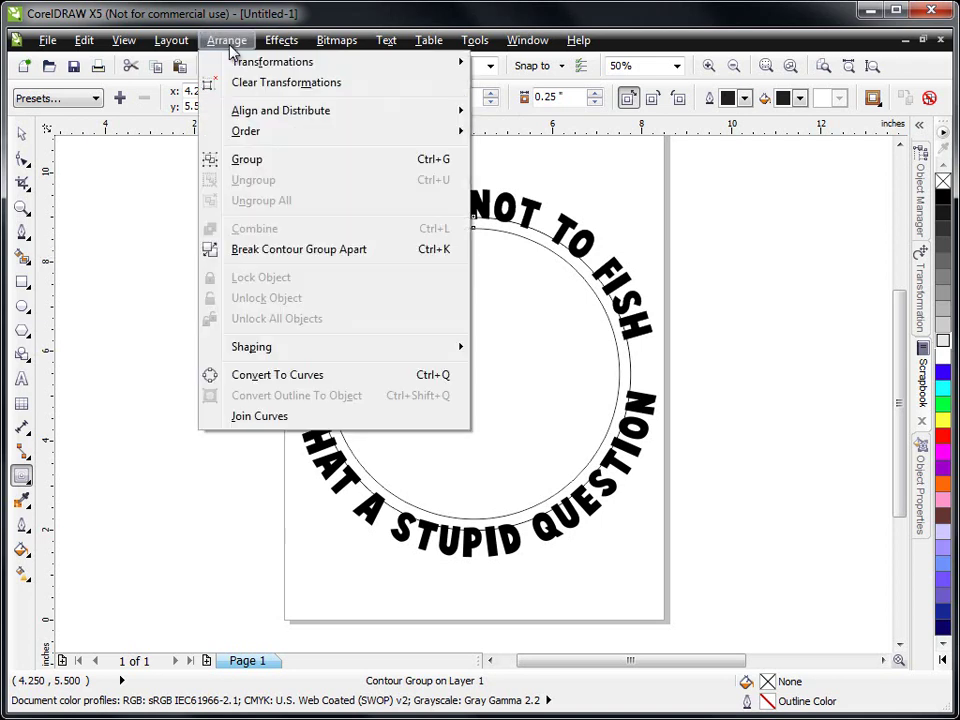
left_click(282, 252)
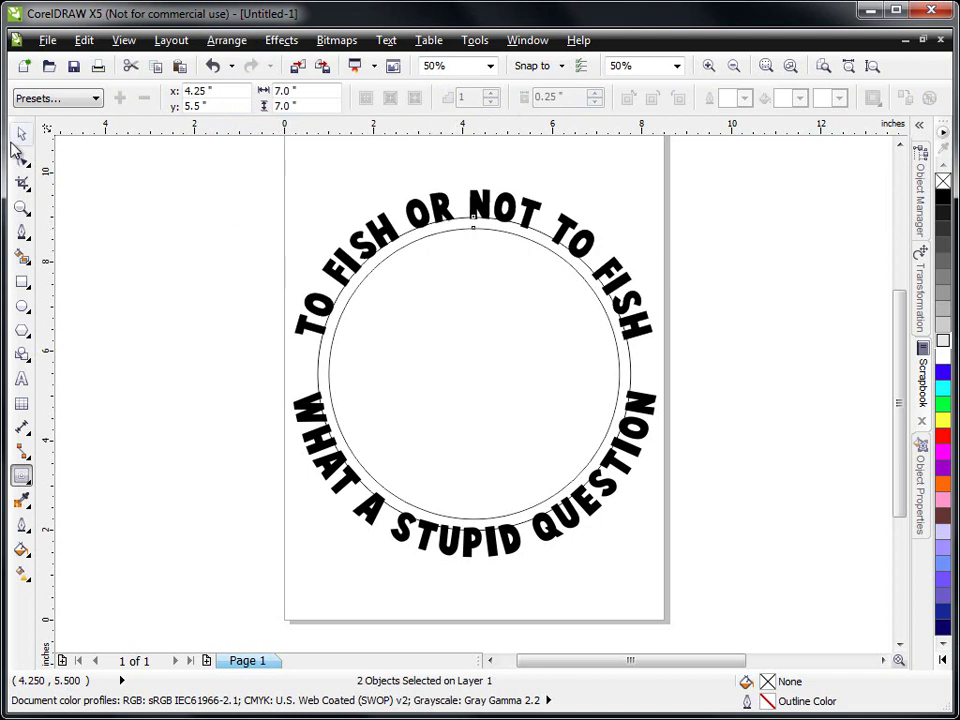
Apply Back Minus Front to leave a ring and fill it light grey
key("space")
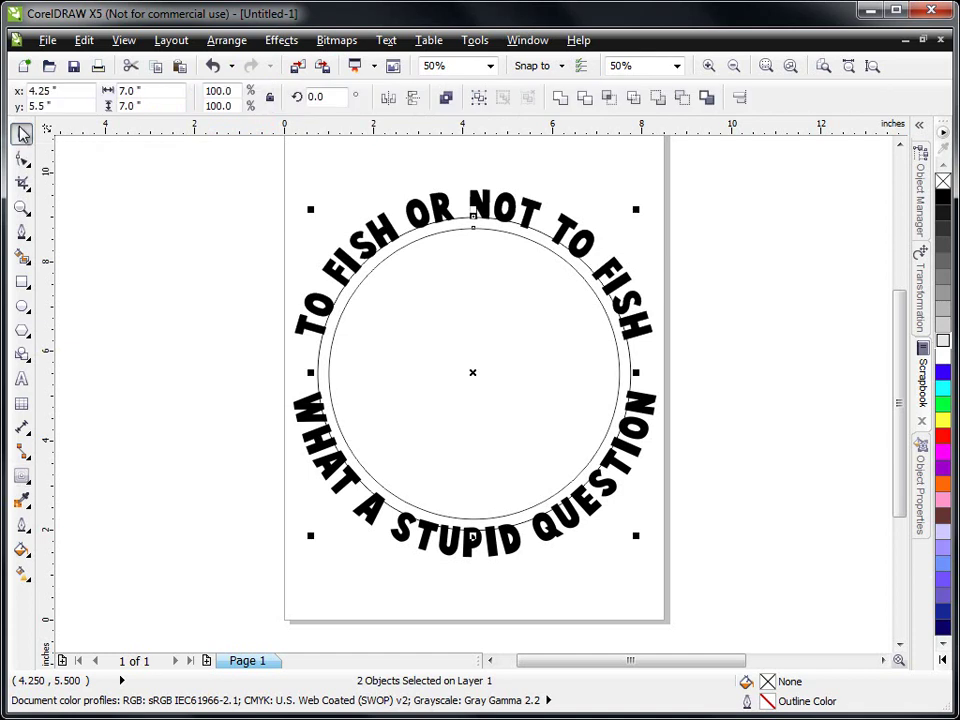
left_click(681, 101)
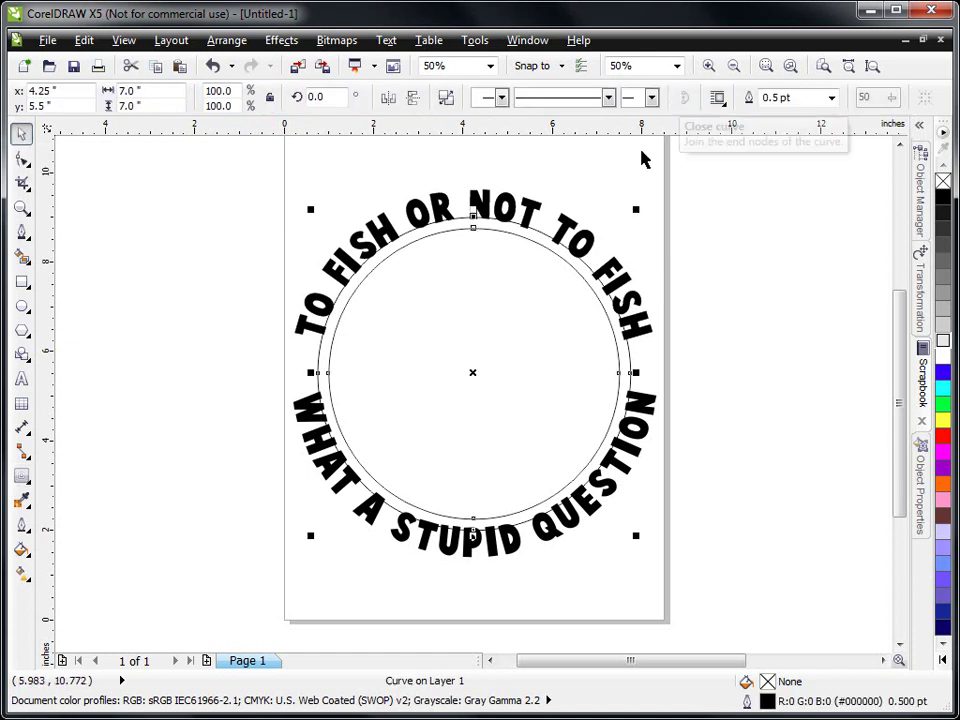
left_click(943, 330)
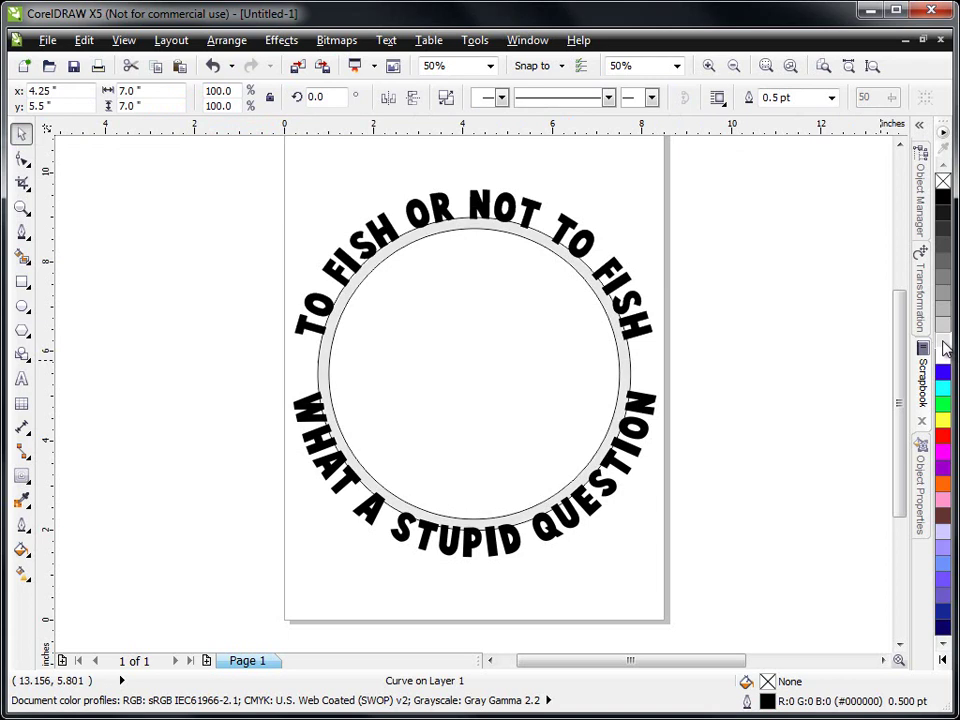
left_click(739, 221)
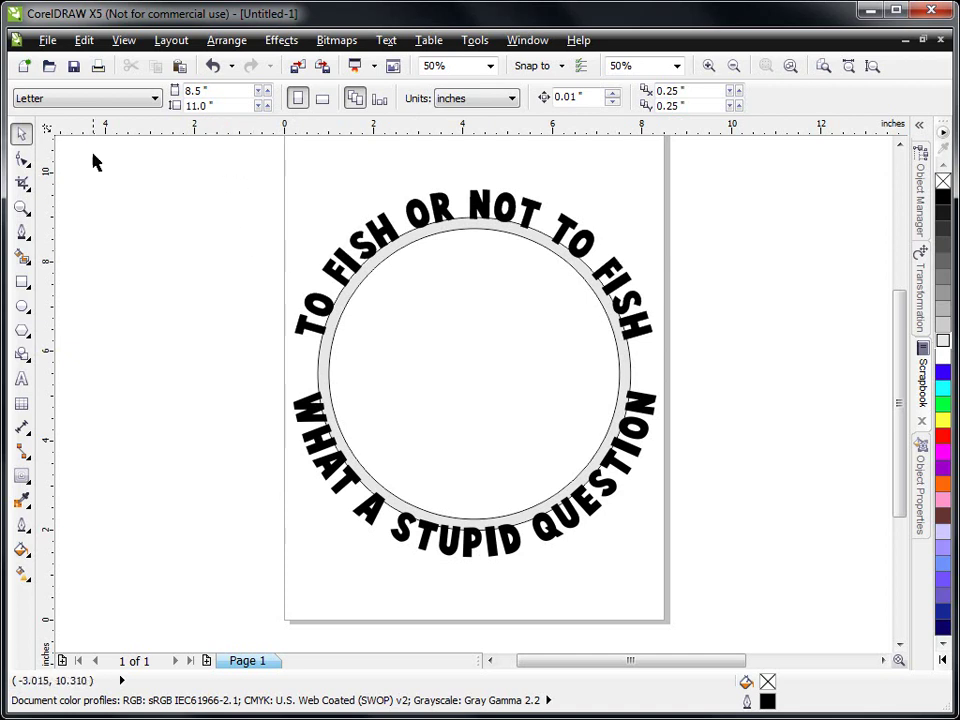
Select the ring with all its lettering and weld them into one light-grey curve
left_click_drag(231, 156, 752, 609)
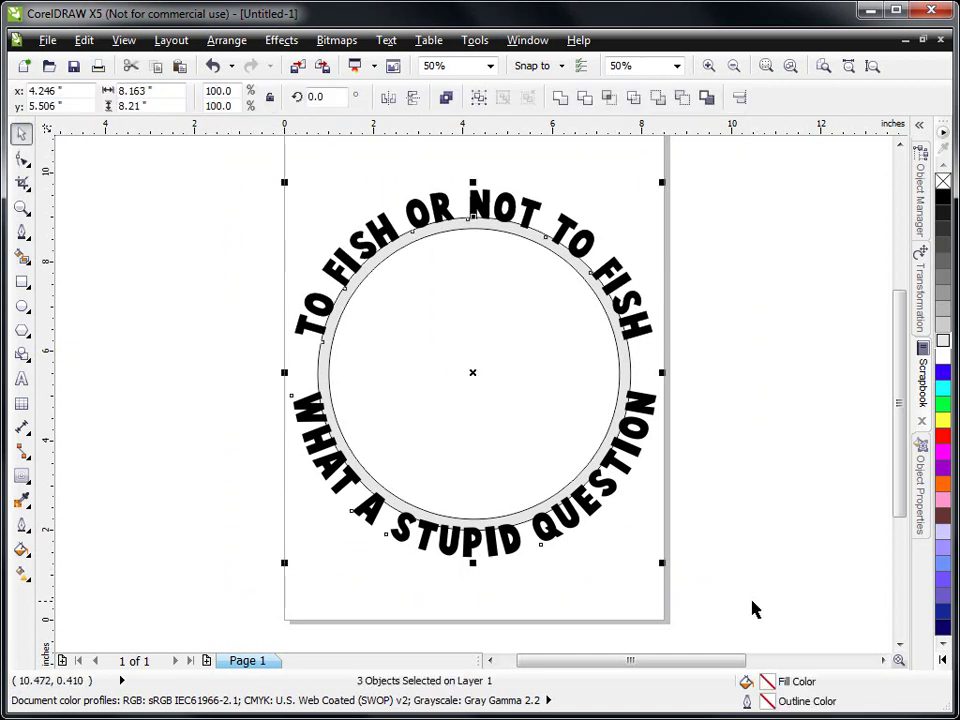
left_click(561, 99)
left_click(206, 240)
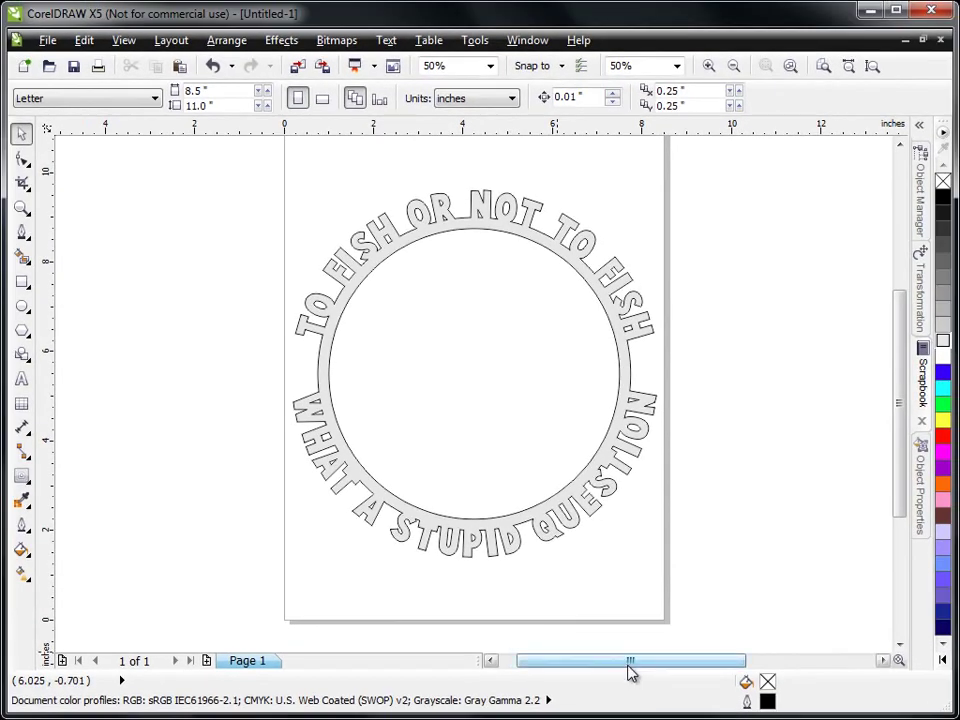
Move the bass-and-fisherman drawing onto the badge, into the centre of the ring
left_click_drag(630, 668, 756, 668)
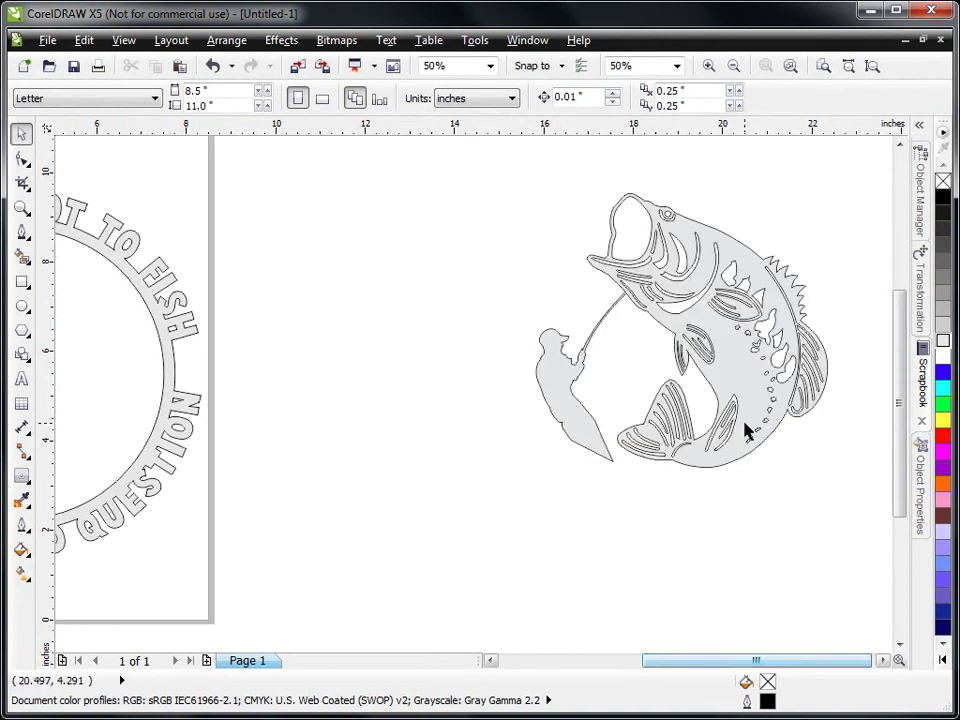
left_click_drag(756, 367, 266, 390)
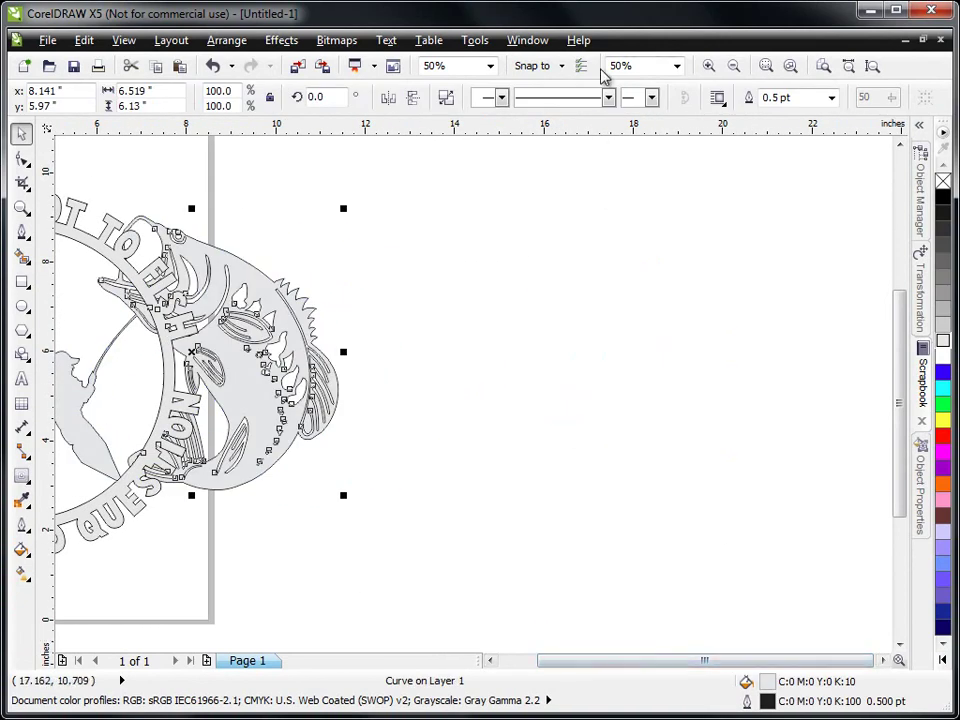
left_click(848, 66)
left_click(124, 366)
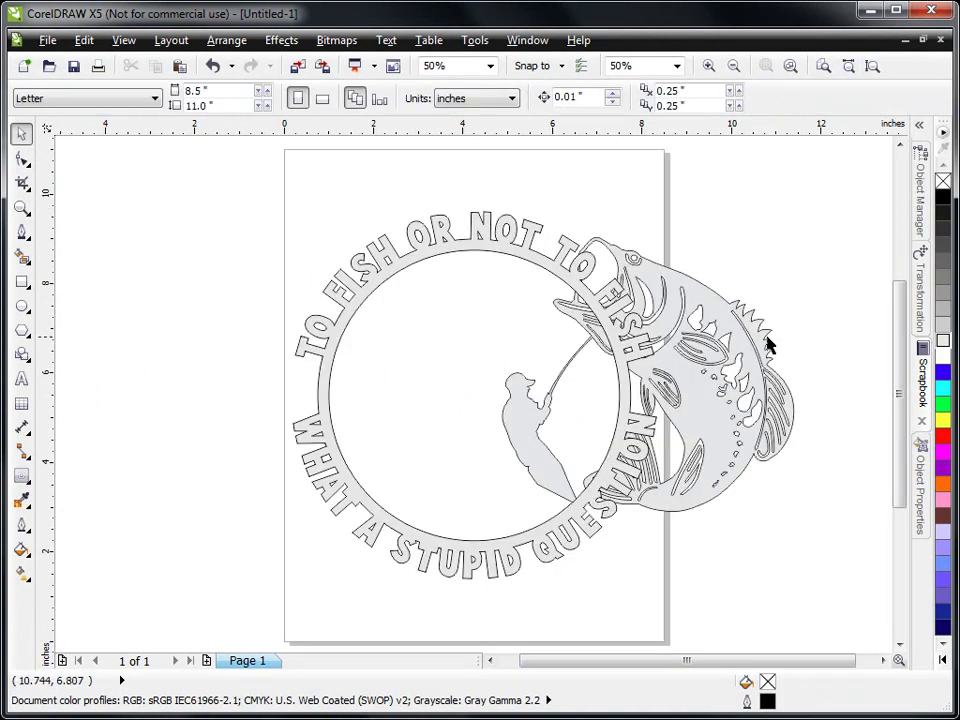
left_click_drag(741, 385, 551, 402)
left_click(789, 494)
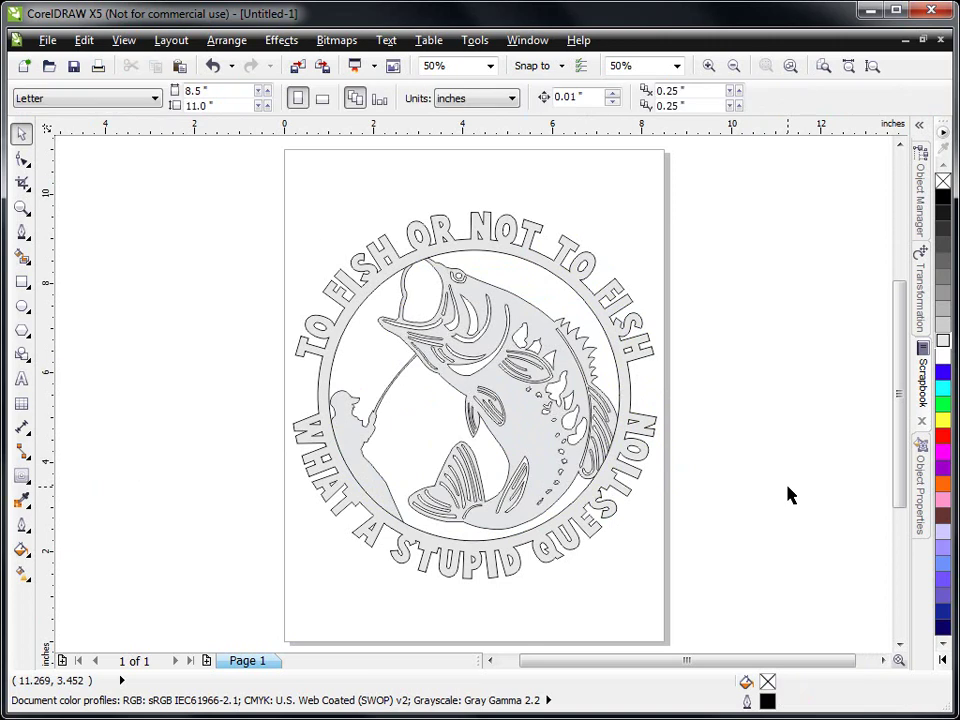
Nudge the fish into position with the arrow keys, then show the Object Manager
left_click(542, 418)
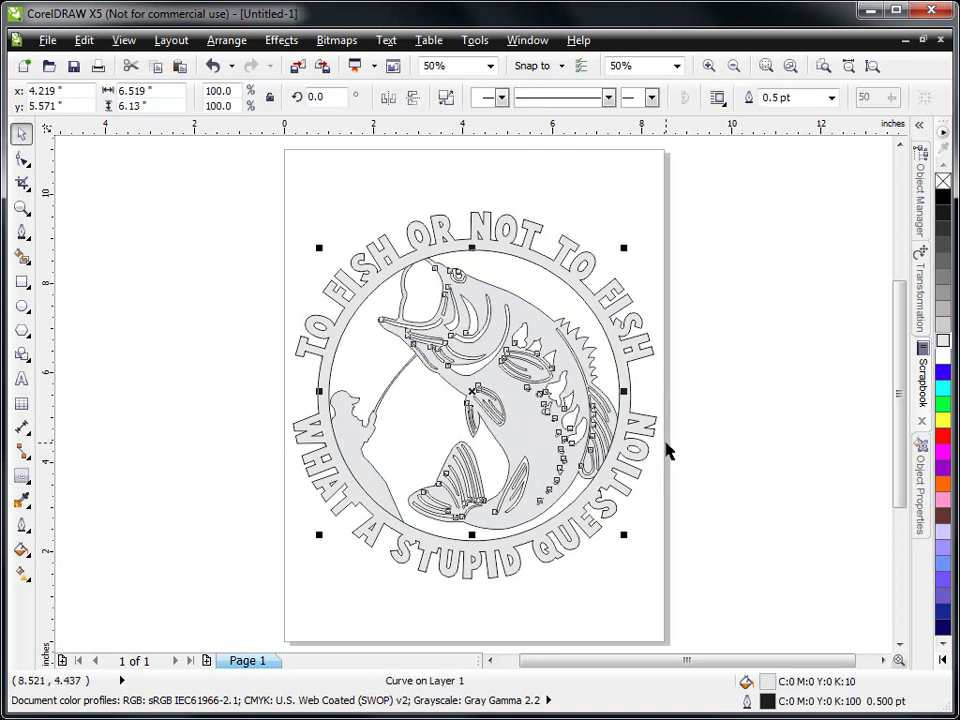
key("Right")
key("Right")
key("Right")
key("Right")
key("Down")
key("Down")
key("Down")
key("Down")
key("Down")
key("Down")
key("Down")
key("Down")
key("Down")
key("Down")
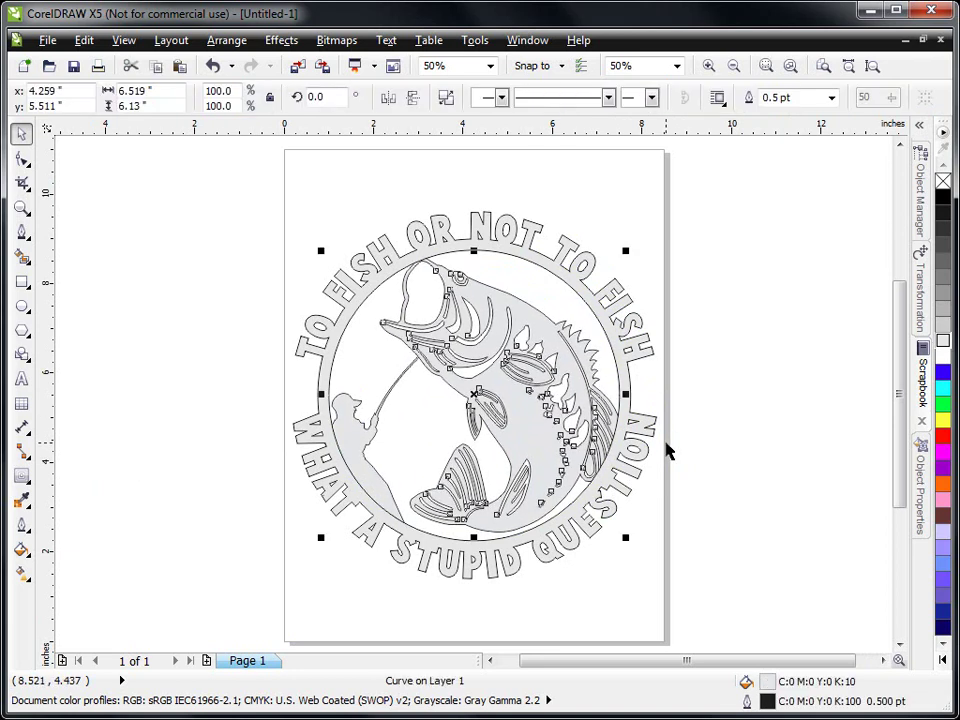
key("Right")
key("Right")
key("Right")
key("Right")
key("Right")
key("Down")
key("Down")
key("Down")
key("Down")
key("Down")
key("Left")
key("Left")
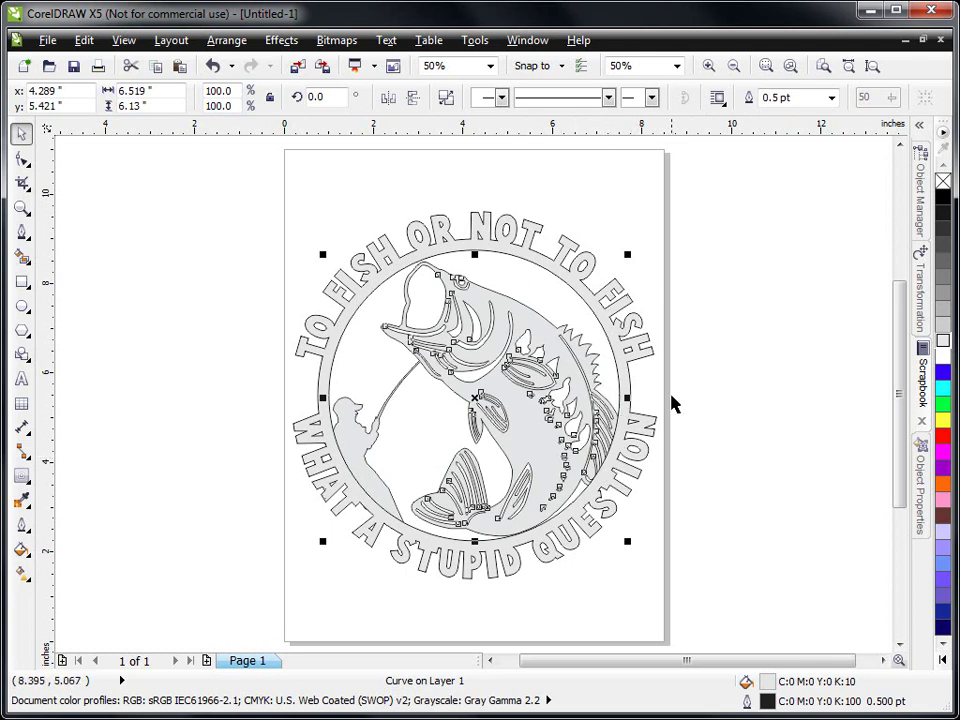
left_click(924, 208)
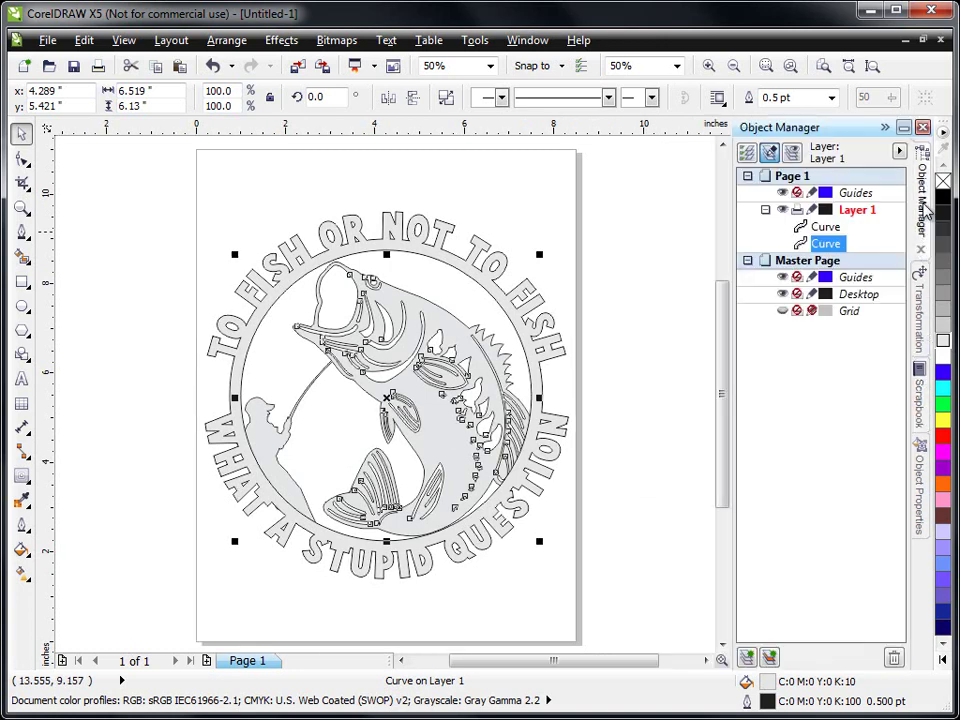
Select the first Curve and zoom in on the fish tail beside QUESTION
left_click(802, 229)
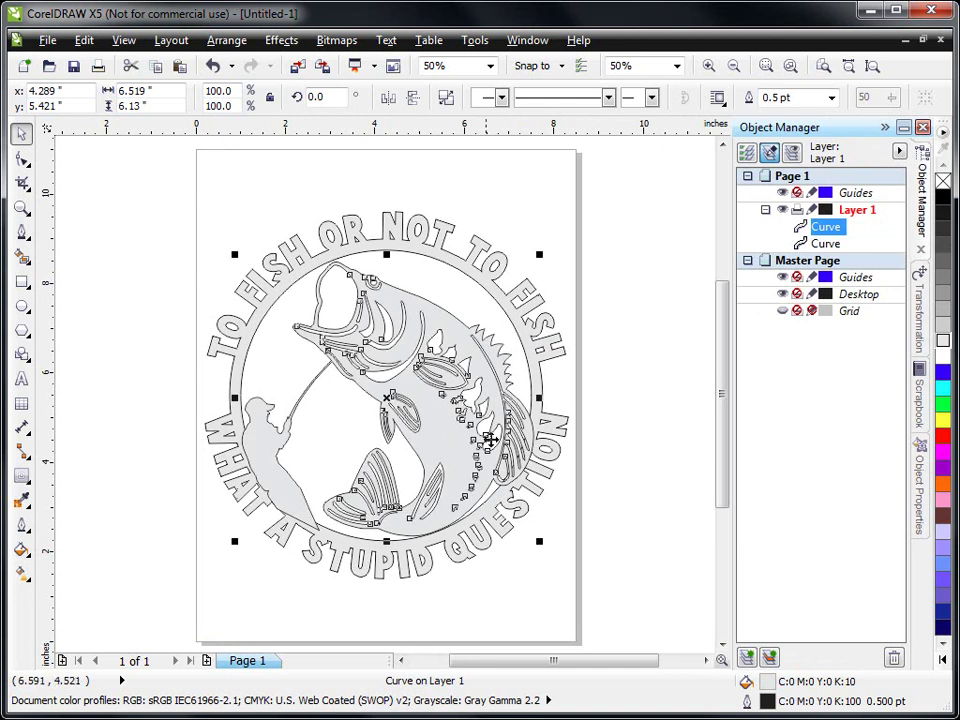
left_click(21, 207)
left_click_drag(427, 380, 570, 513)
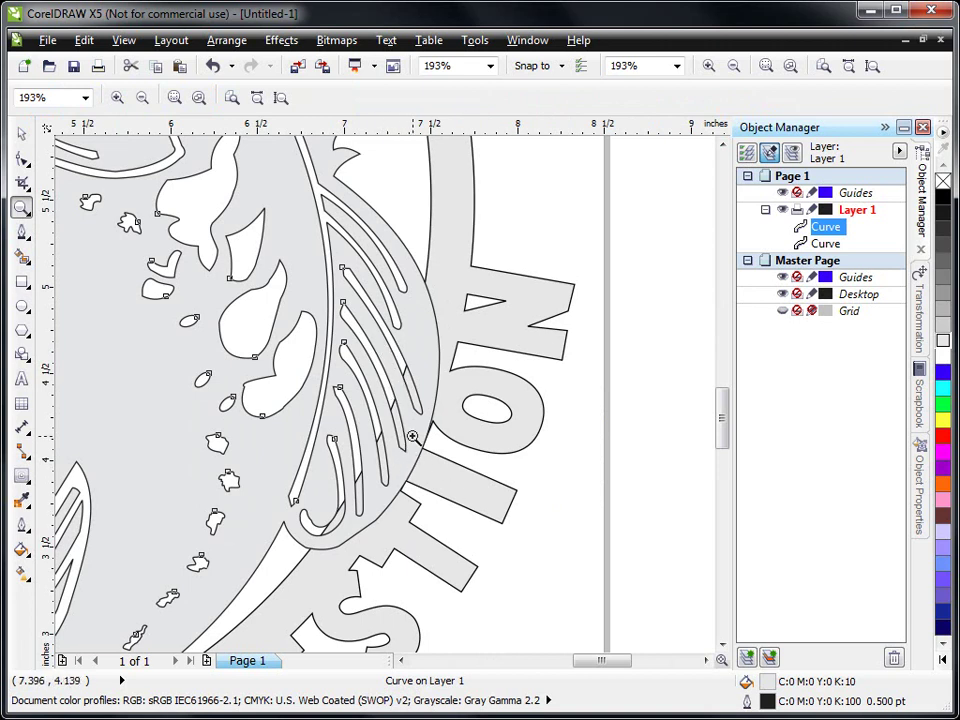
Trace a closed Bézier shape over the fin meeting the ring, and select it with the badge curve
left_click(24, 232)
left_click(72, 316)
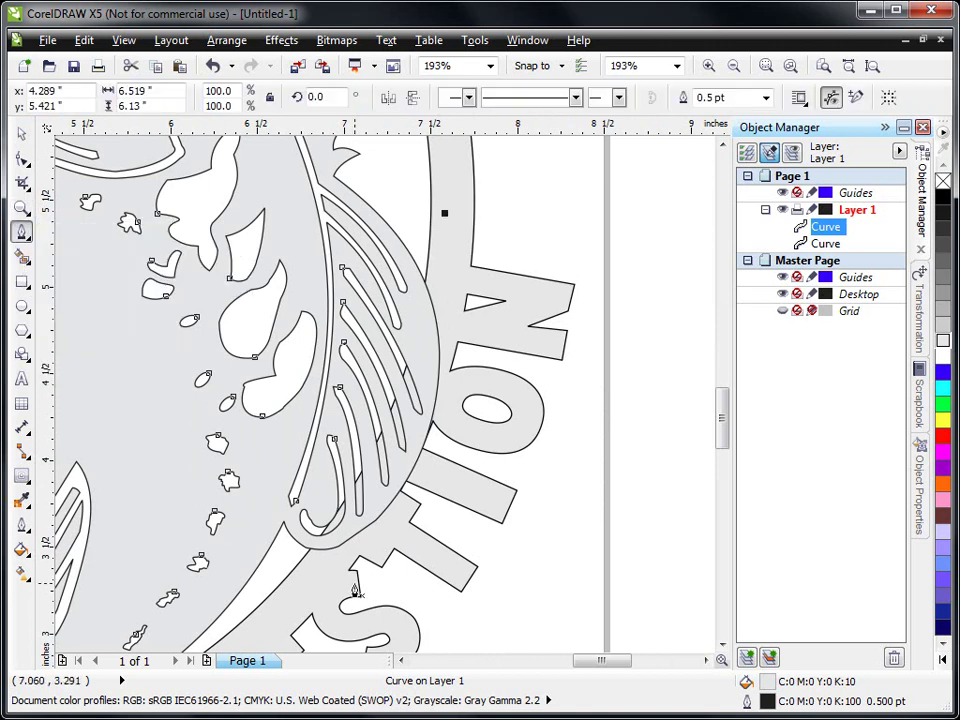
left_click(349, 480)
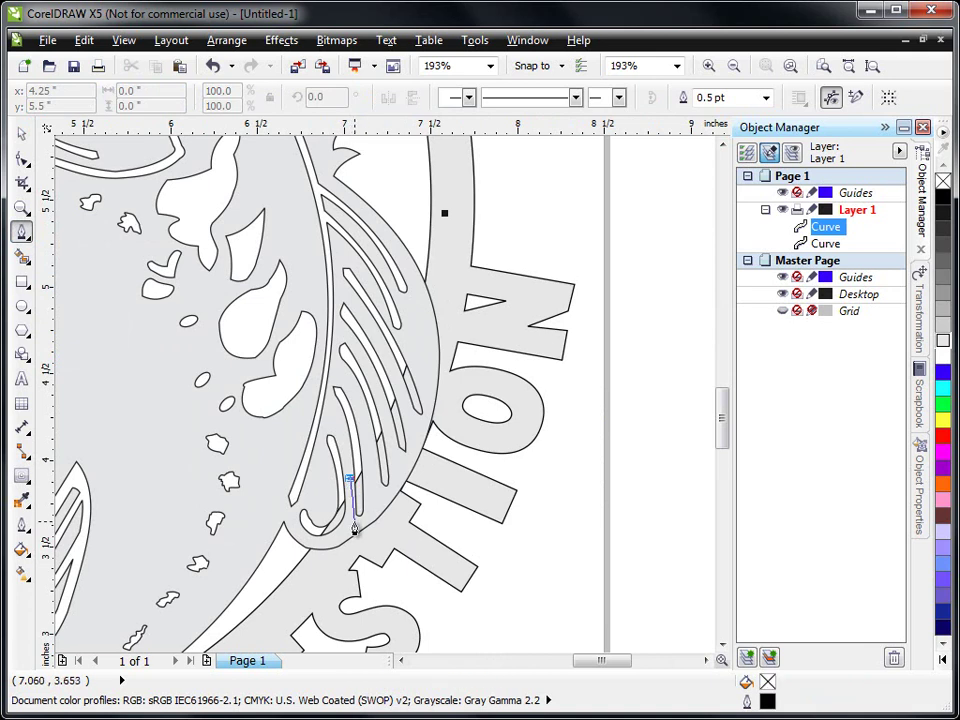
left_click(350, 531)
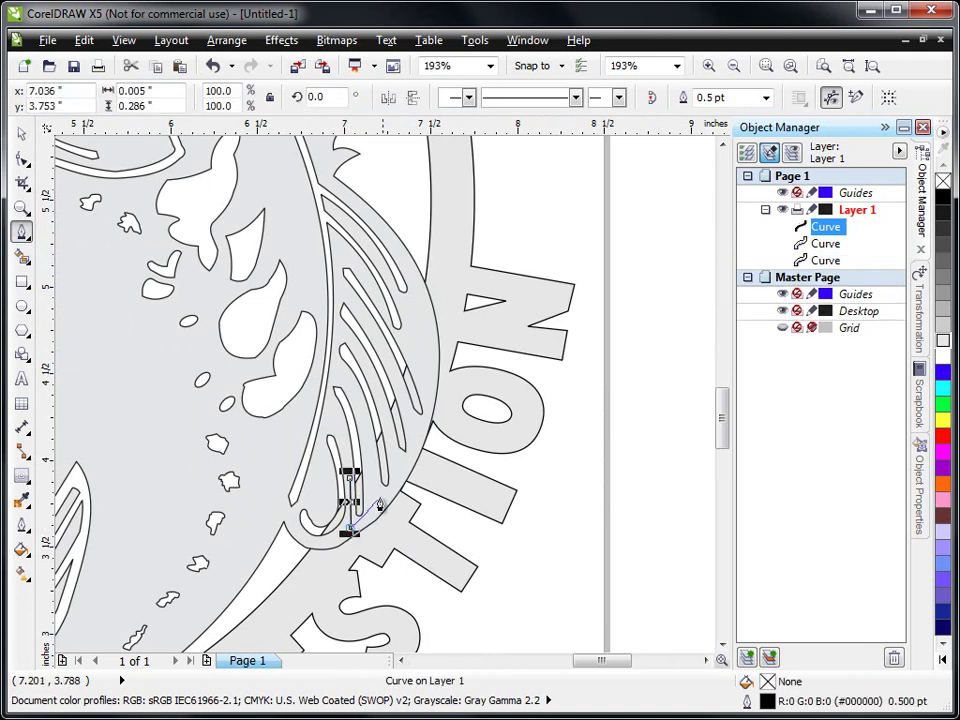
left_click(390, 500)
left_click(416, 440)
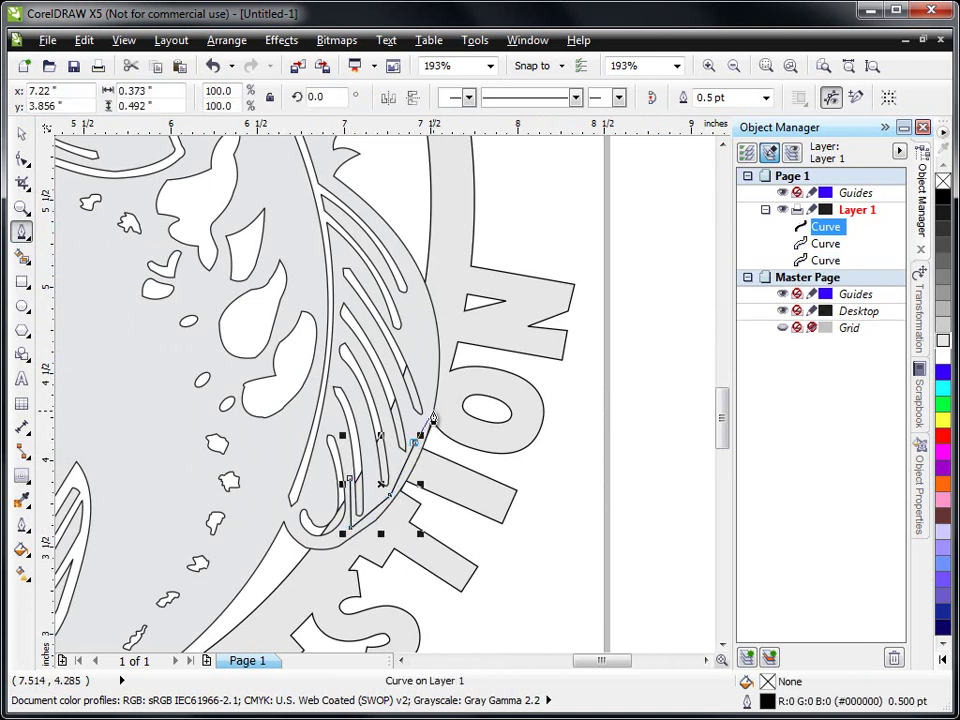
left_click(434, 387)
left_click(399, 336)
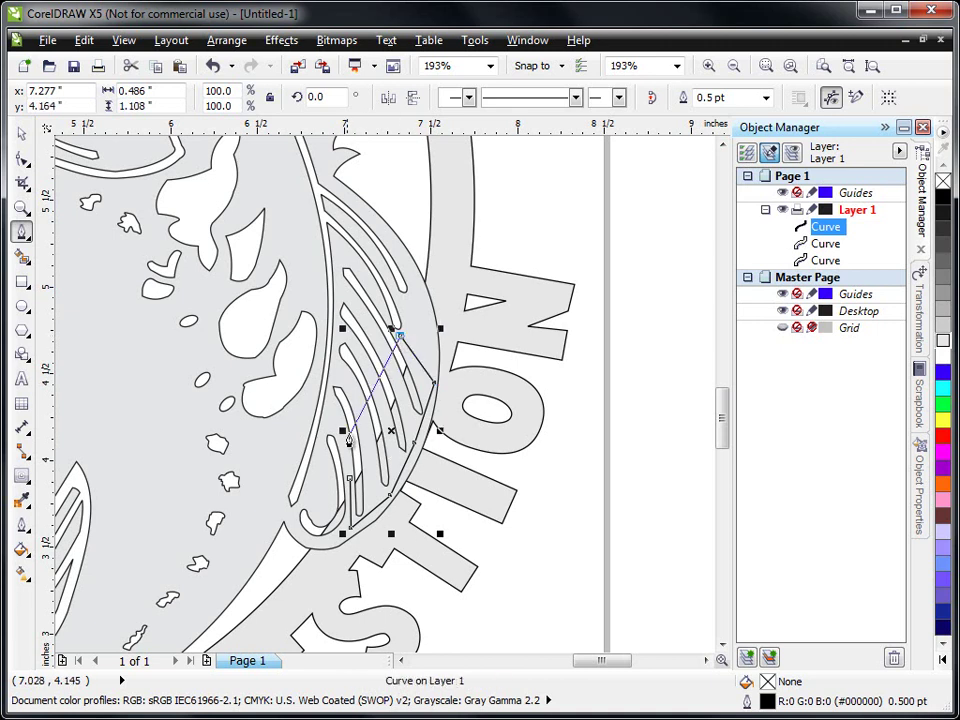
left_click(350, 478)
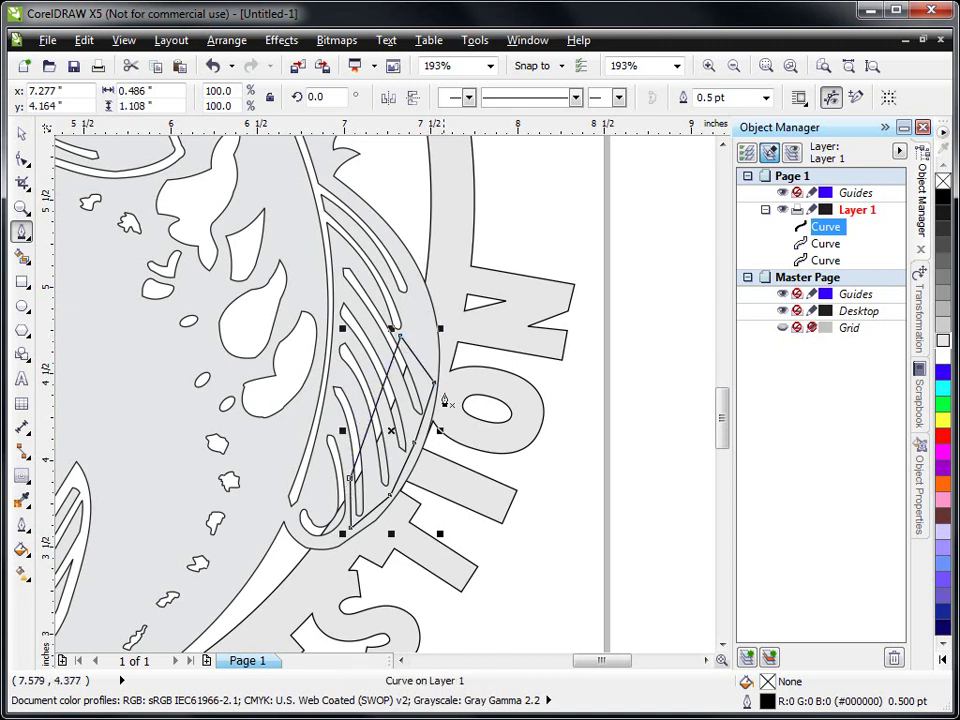
left_click(414, 330)
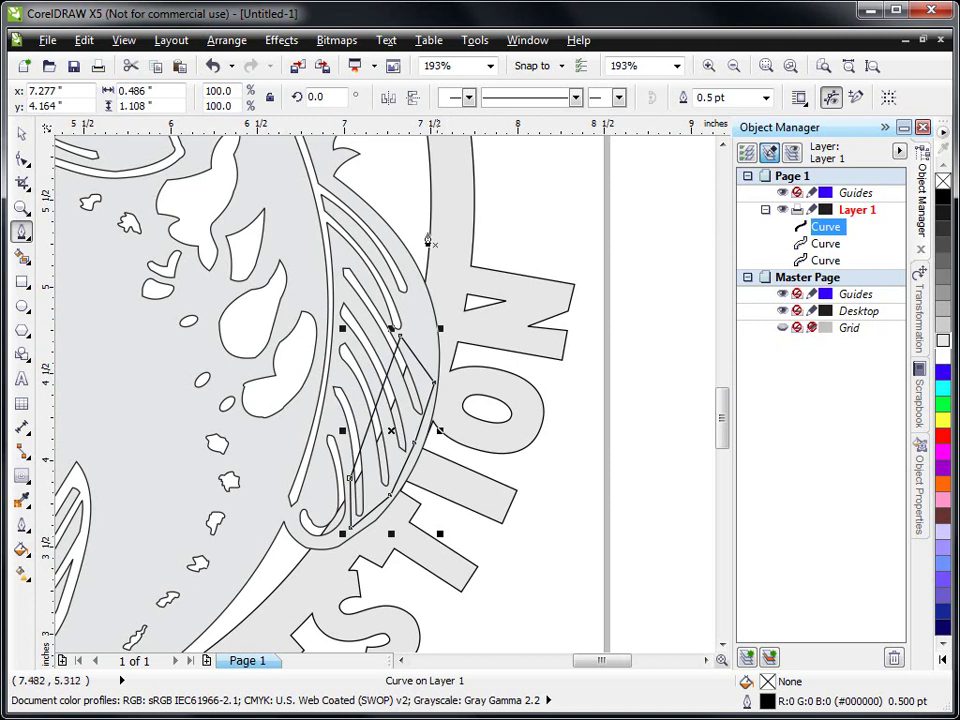
left_click(22, 136)
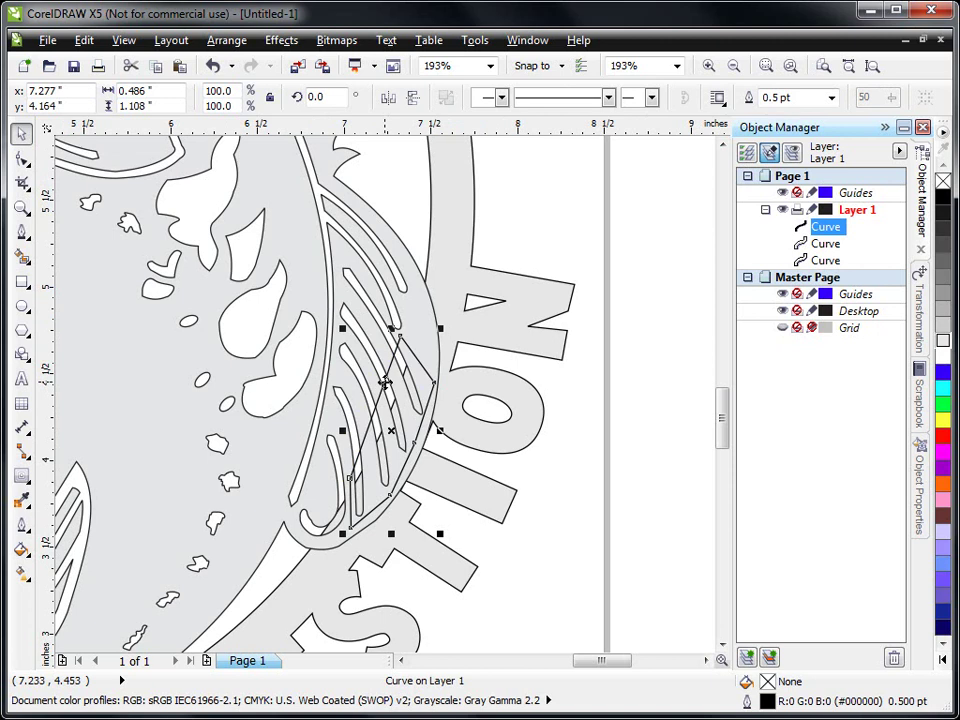
left_click(450, 240, "shift")
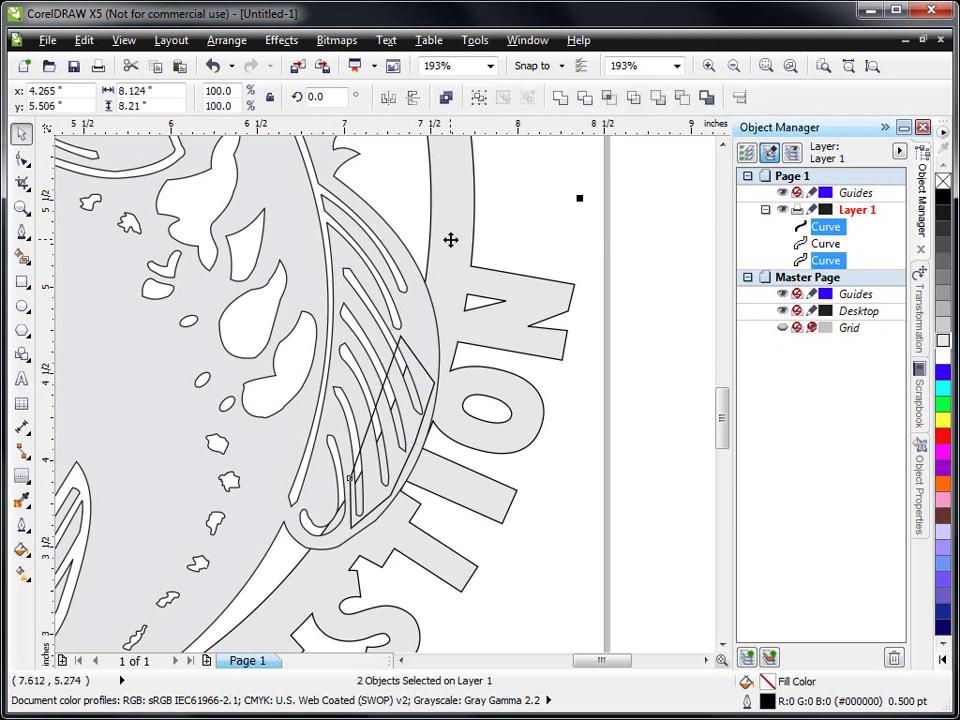
Apply Back minus front with the fin shape, then draw a small tail shape and trim it too
left_click(686, 100)
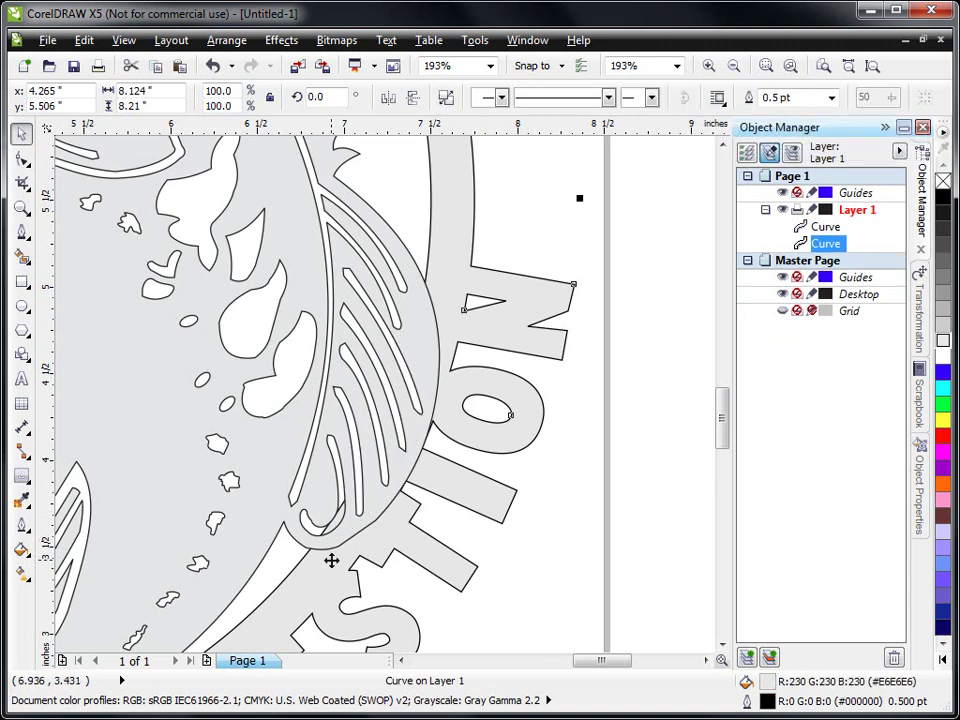
left_click(21, 231)
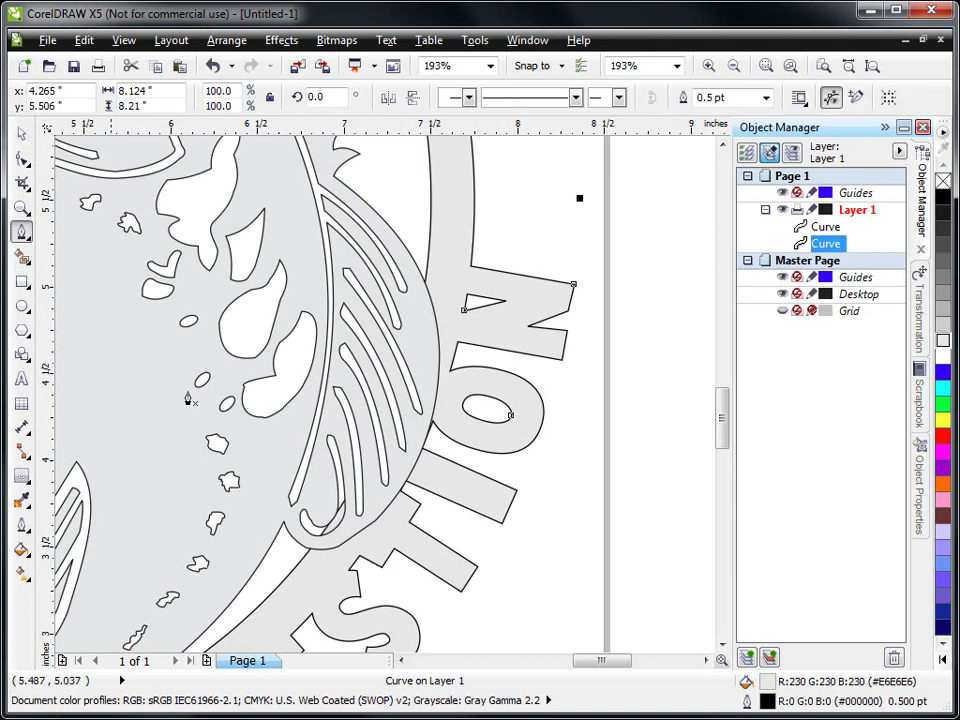
mouse_move(322, 494)
left_mouse_down()
mouse_move(349, 504)
mouse_move(343, 512)
left_mouse_up()
left_click_drag(306, 578, 320, 490)
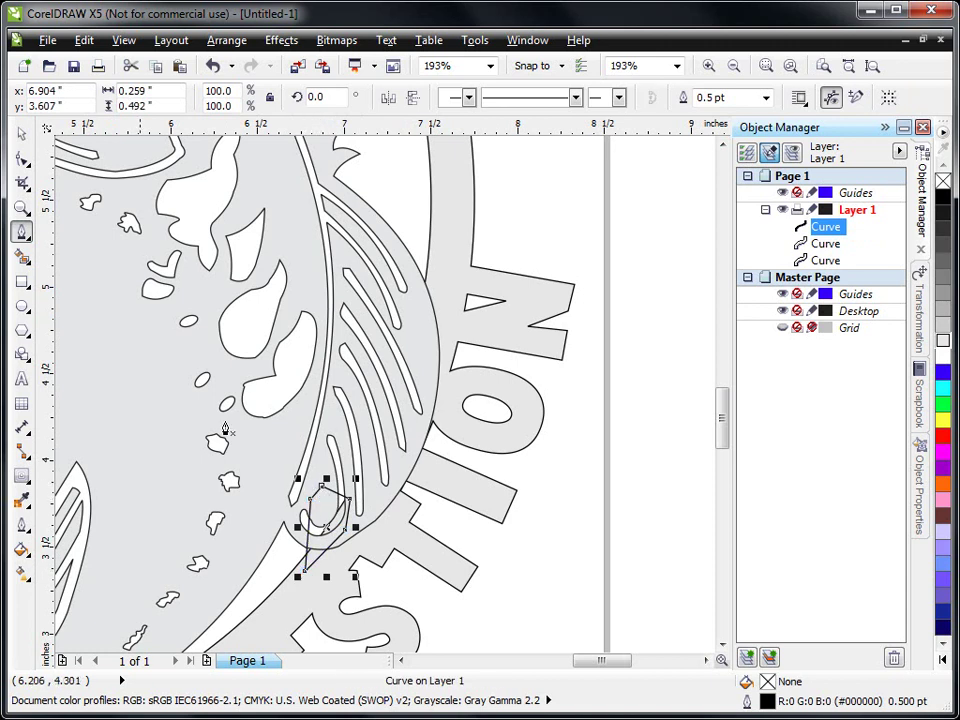
left_click(21, 131)
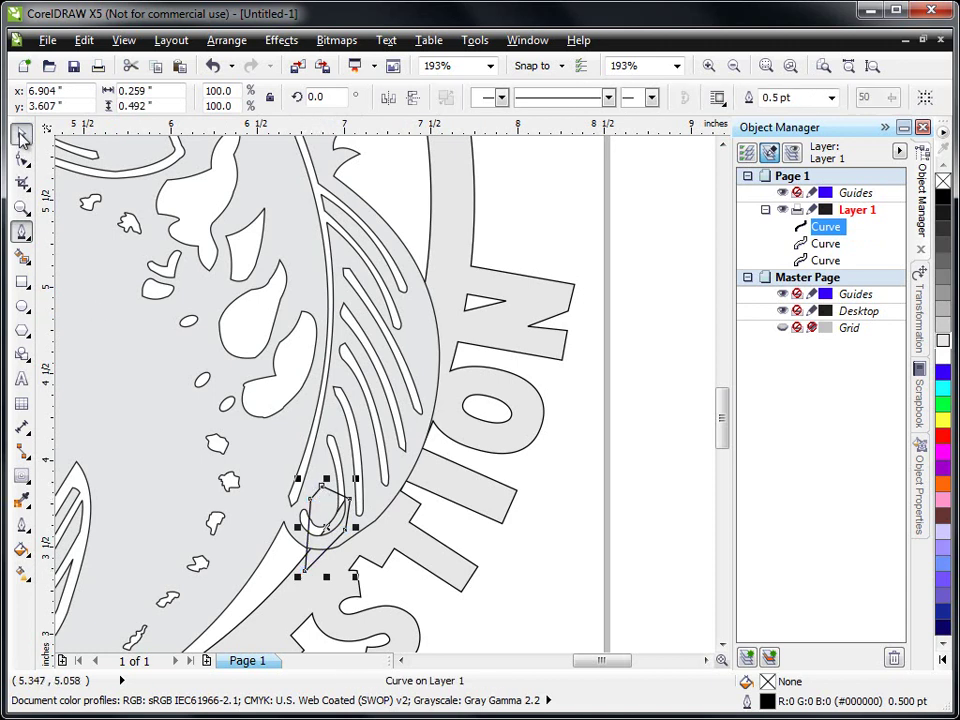
left_click(447, 276, "shift")
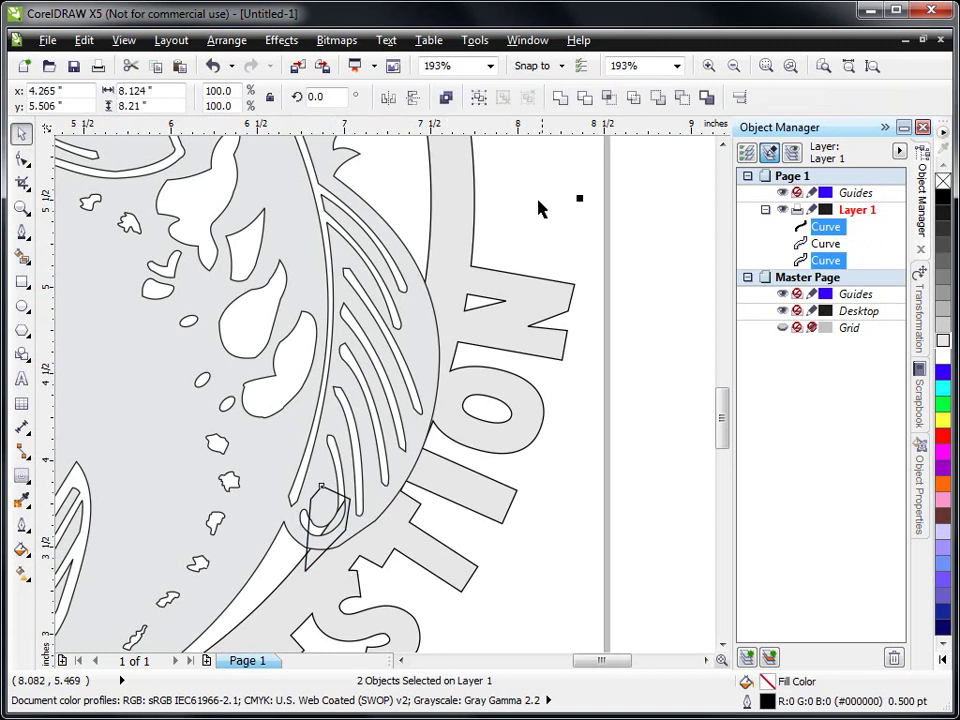
left_click(685, 100)
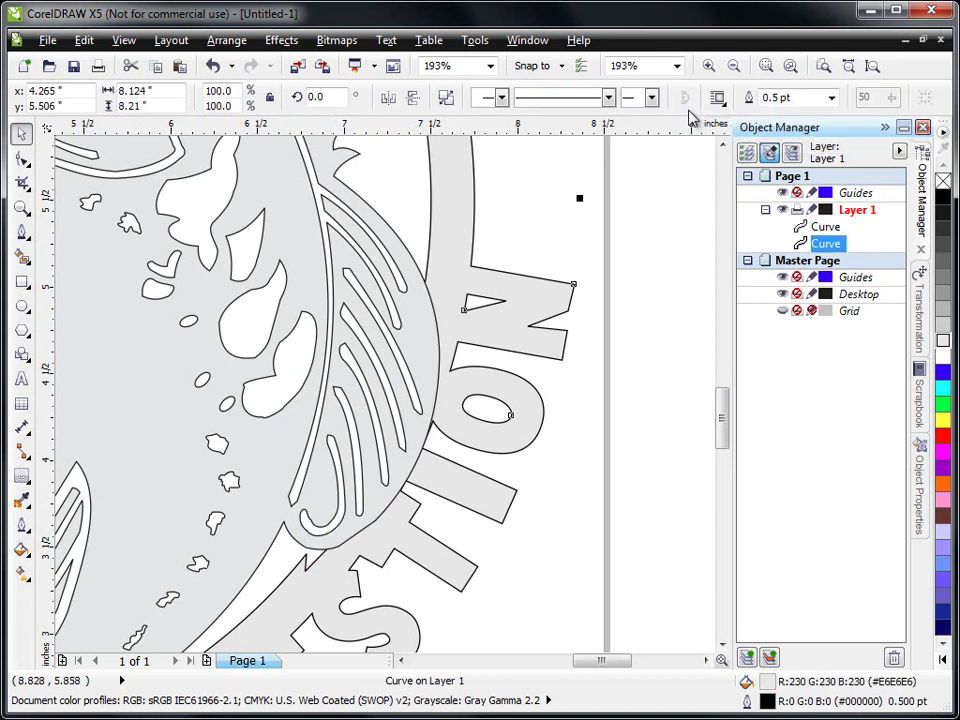
Undo that trim, raise the small pentagon's lower node, and trim it from the badge again
left_click(212, 65)
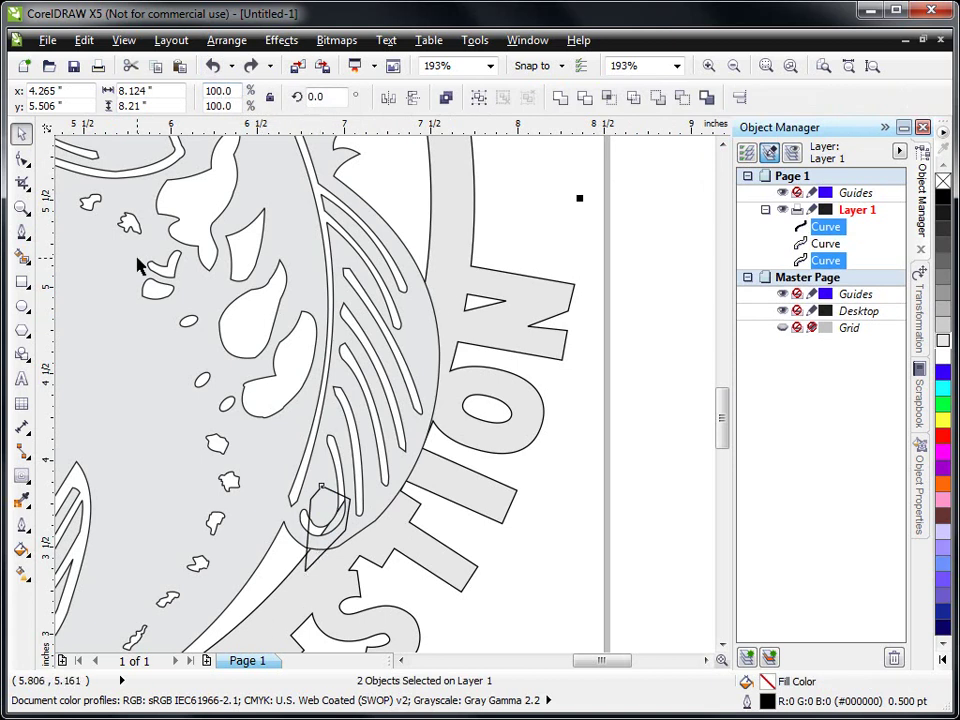
left_click(22, 158)
left_click_drag(304, 572, 316, 546)
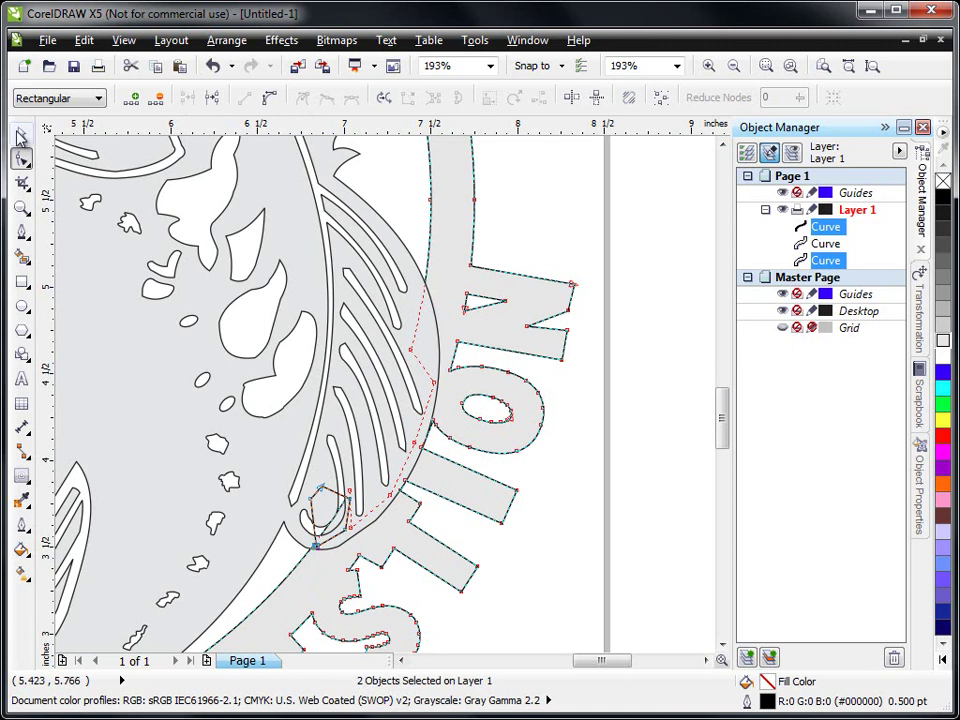
left_click(20, 130)
left_click(340, 518)
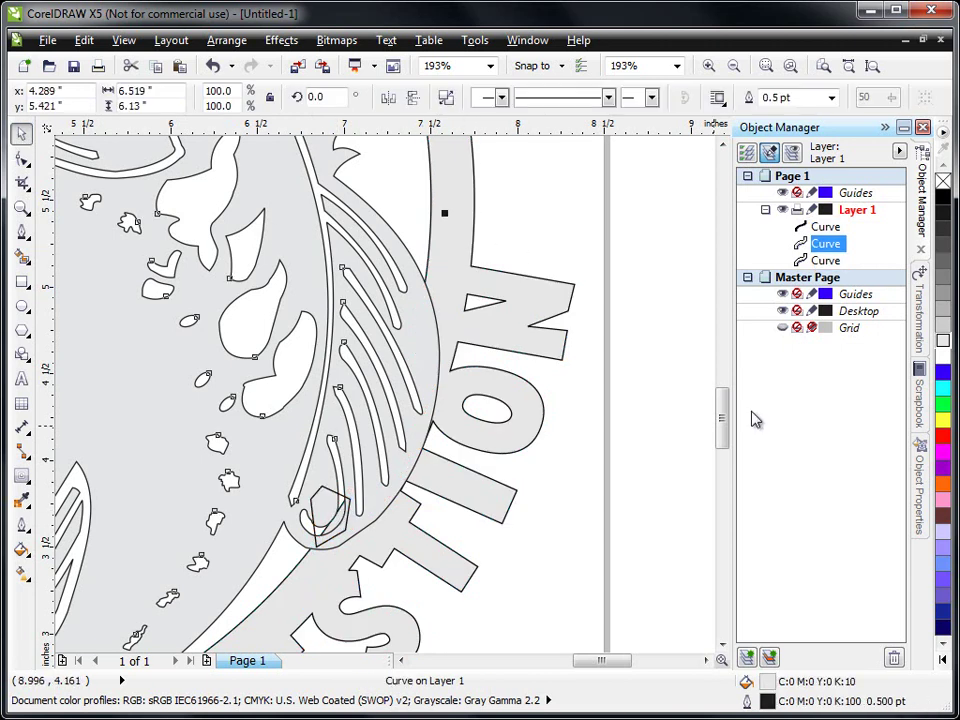
left_click(634, 414)
left_click(338, 546)
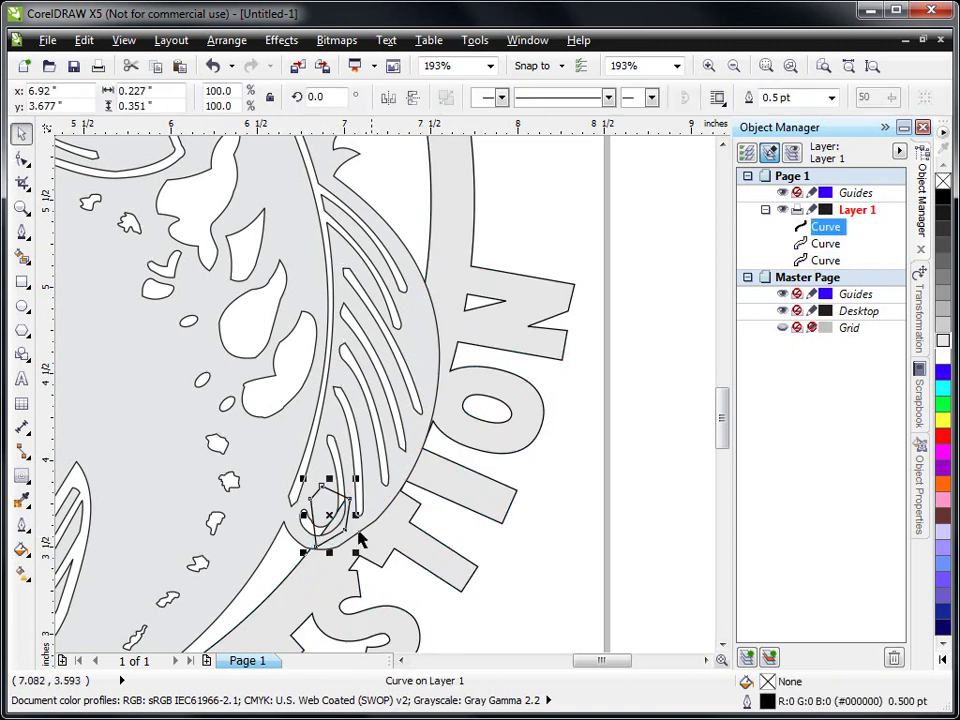
left_click(454, 224, "shift")
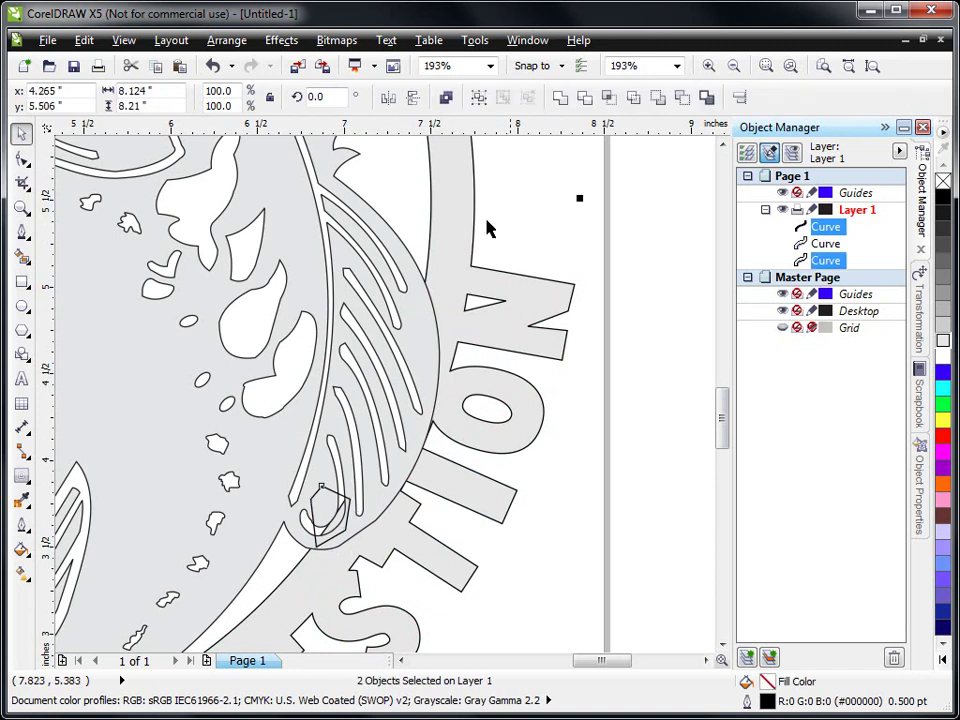
left_click(686, 98)
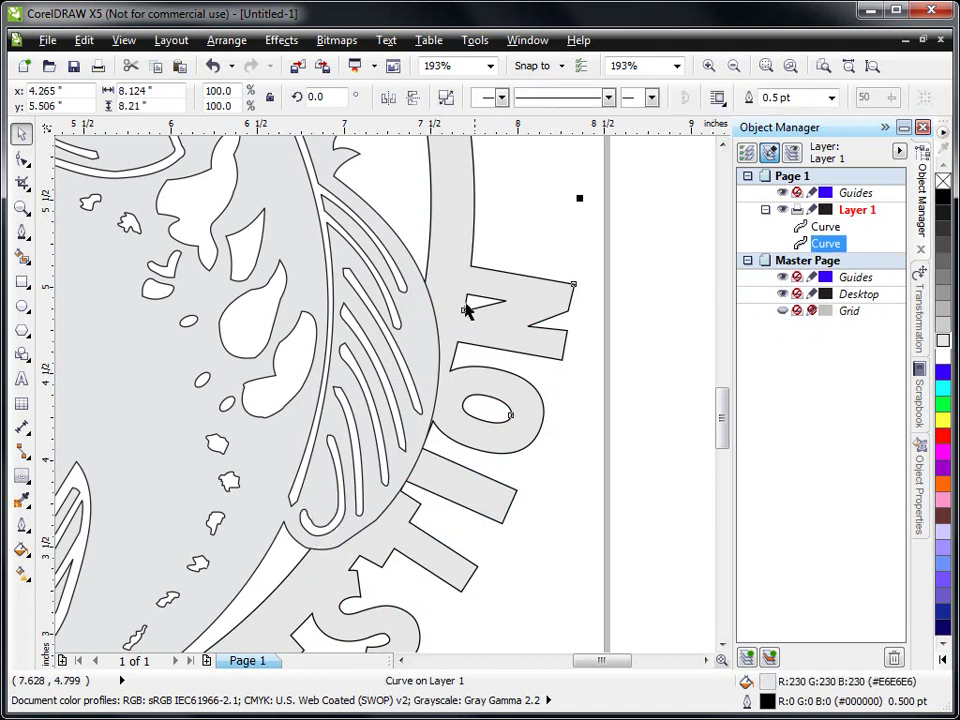
Zoom out and combine the two remaining curves into a single curve
left_click(871, 66)
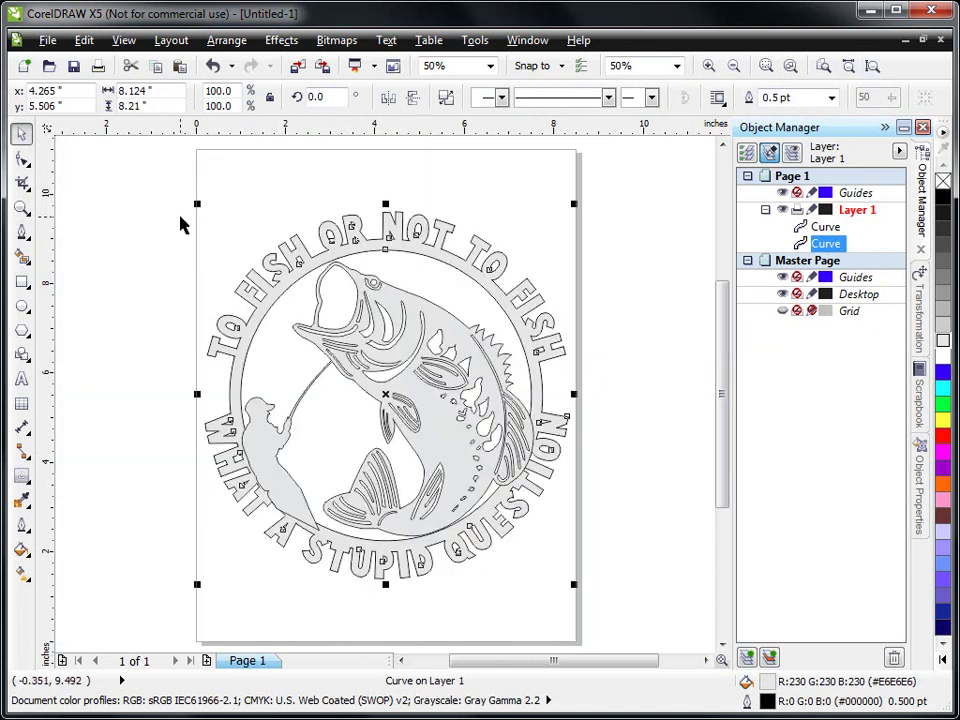
left_click_drag(150, 155, 634, 628)
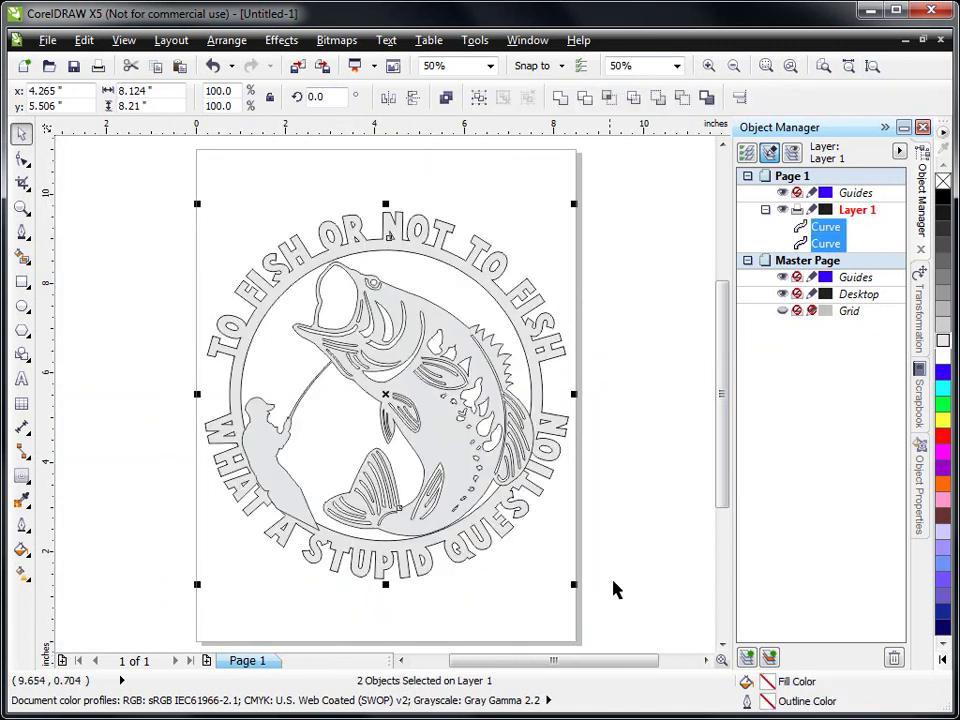
left_click(446, 97)
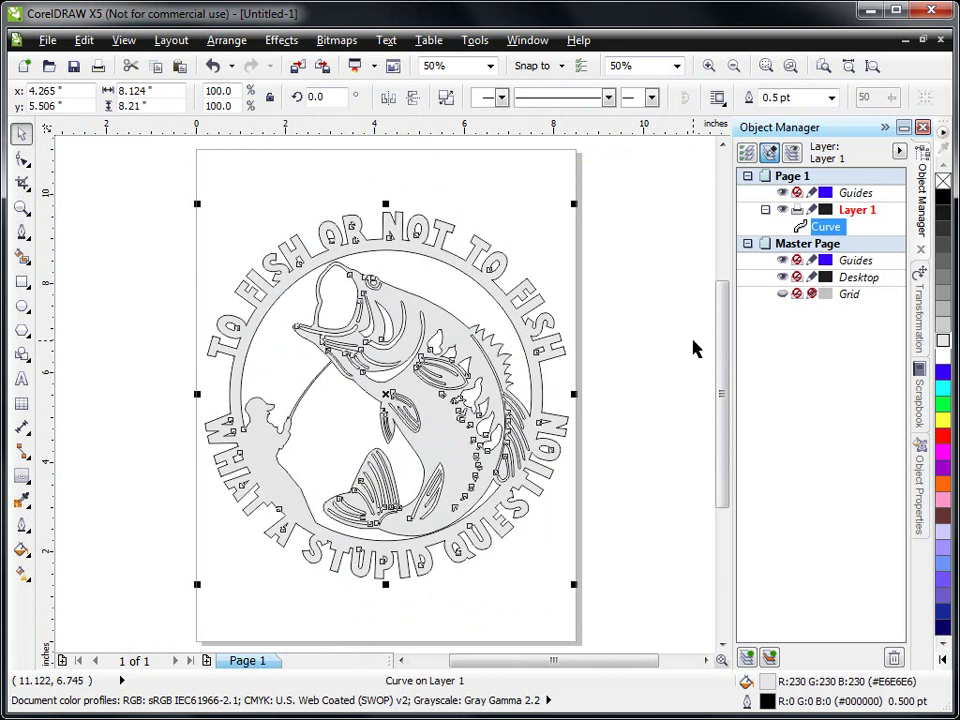
left_click(663, 350)
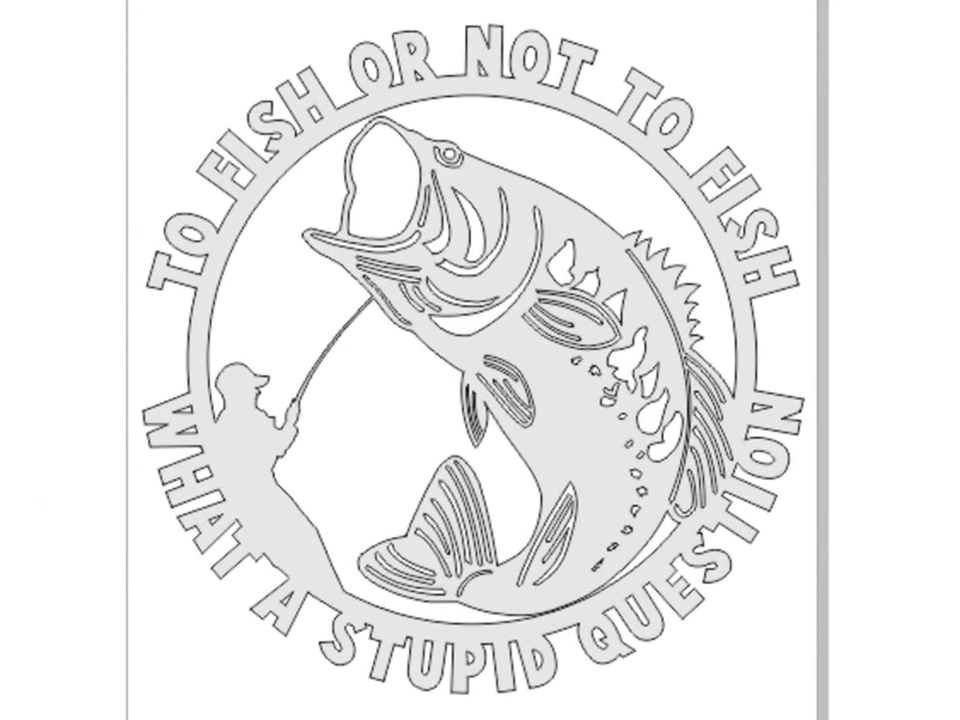
key("ctrl+a")
left_click_drag(40, 28, 917, 719)
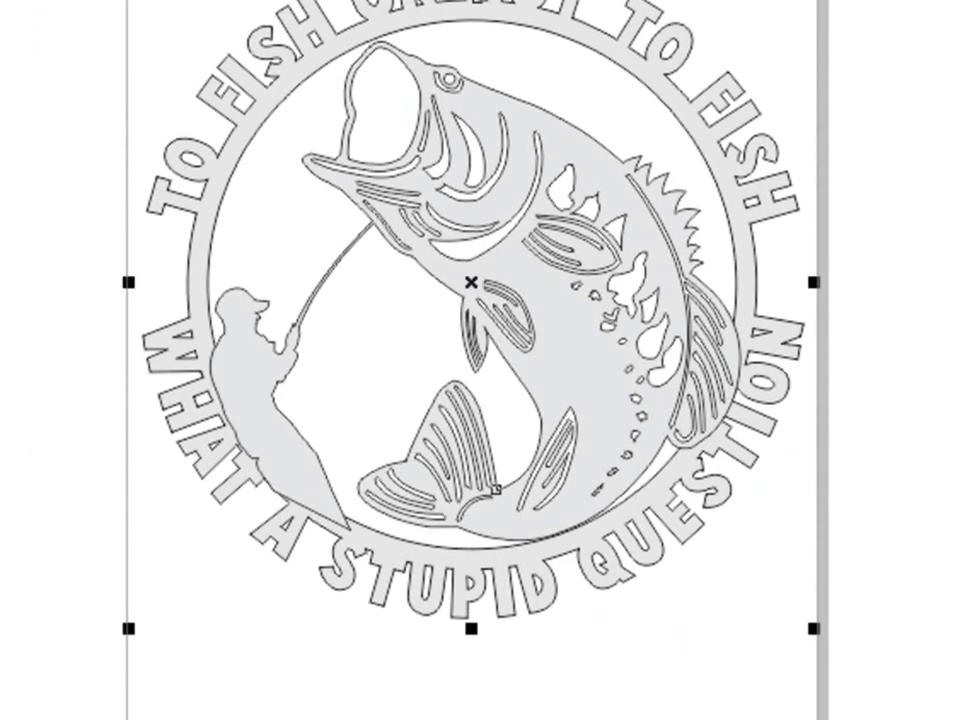
scroll(470, 360, "up", 1)
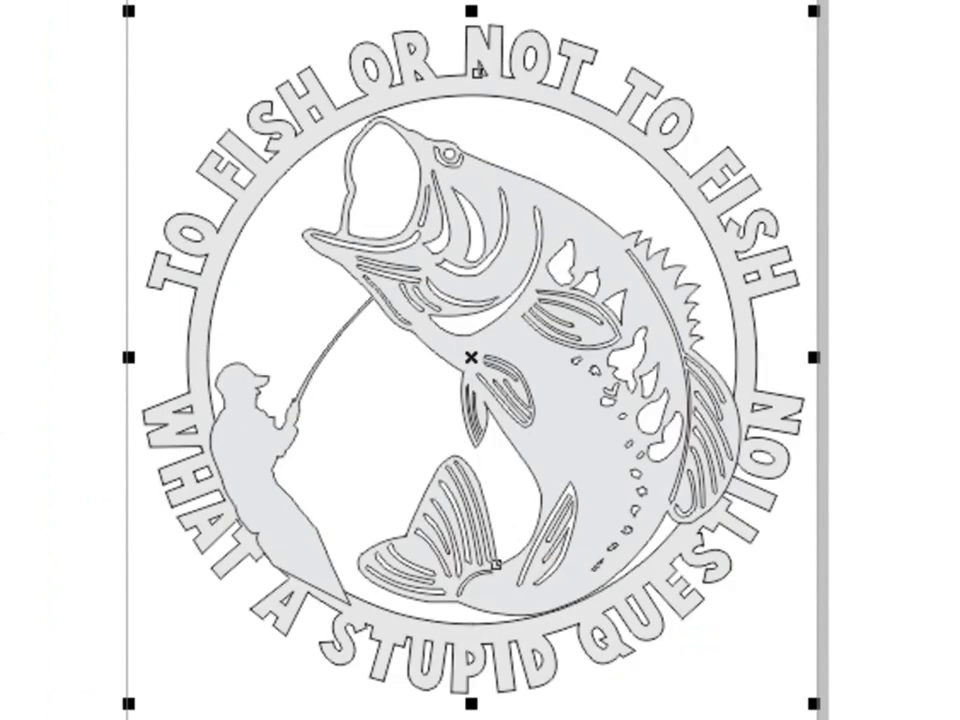
left_click(909, 332)
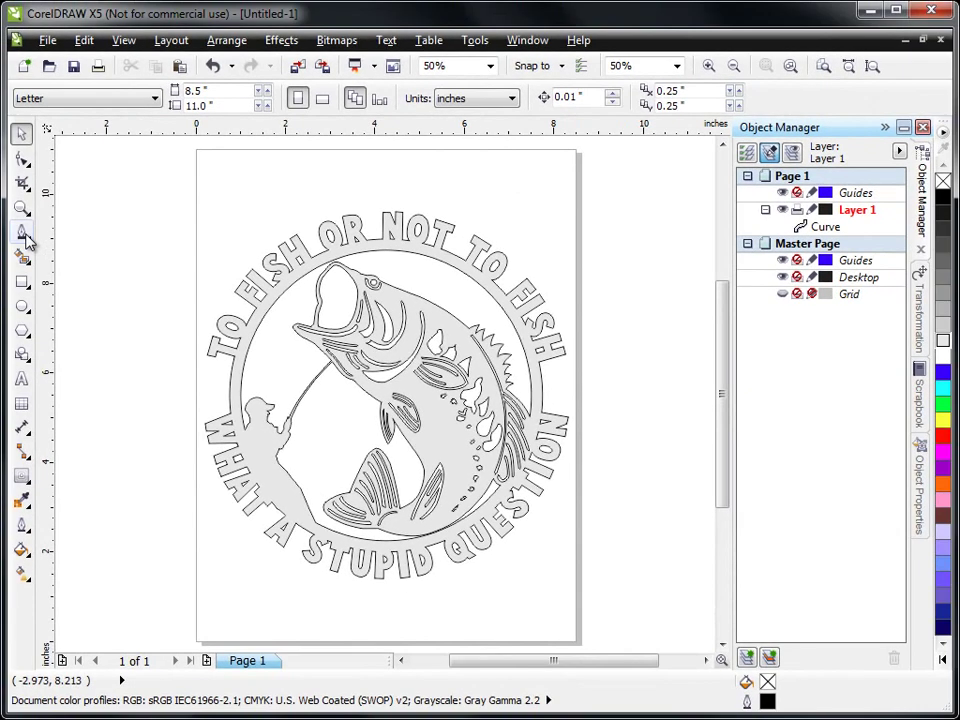
left_click(23, 233)
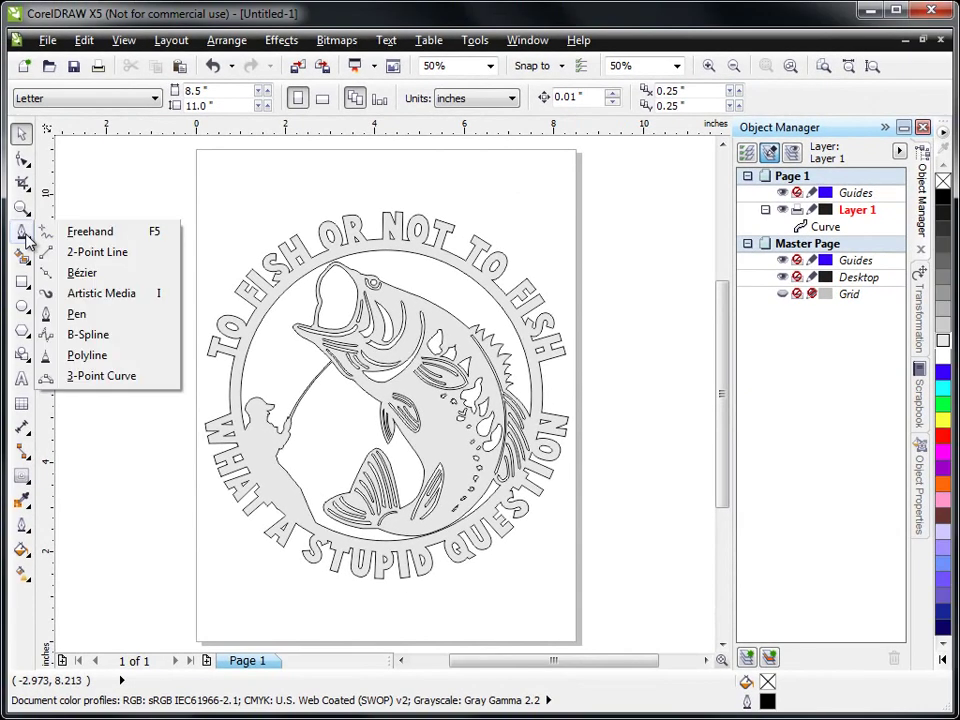
mouse_move(30, 212)
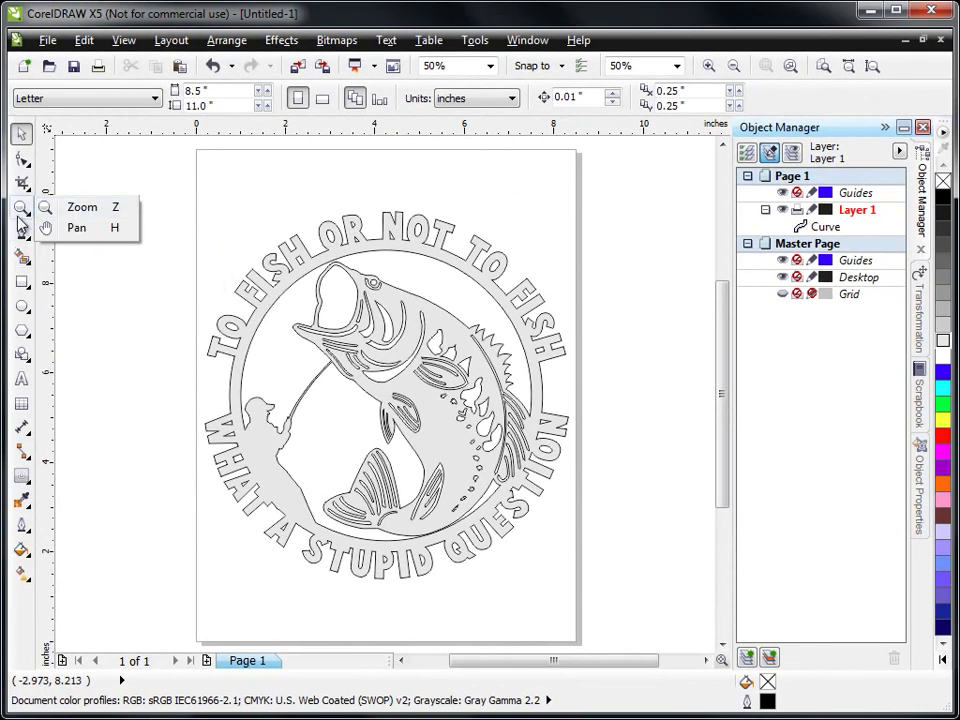
mouse_move(24, 236)
left_click(82, 232)
mouse_move(72, 251)
left_mouse_down()
mouse_move(236, 215)
mouse_move(583, 197)
mouse_move(585, 188)
left_mouse_up()
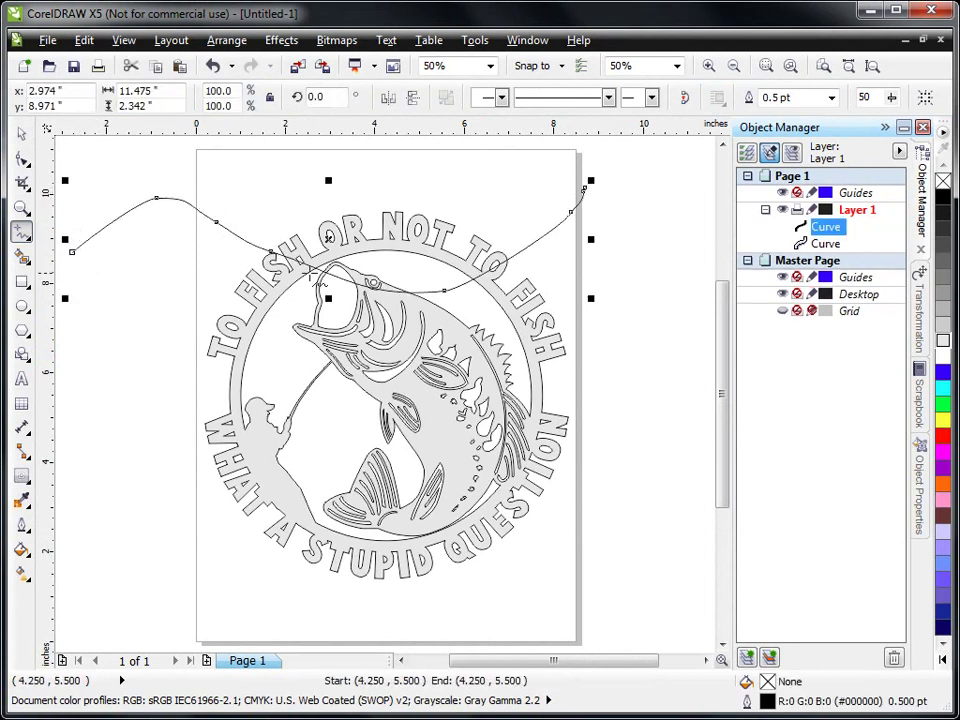
key("ctrl+z")
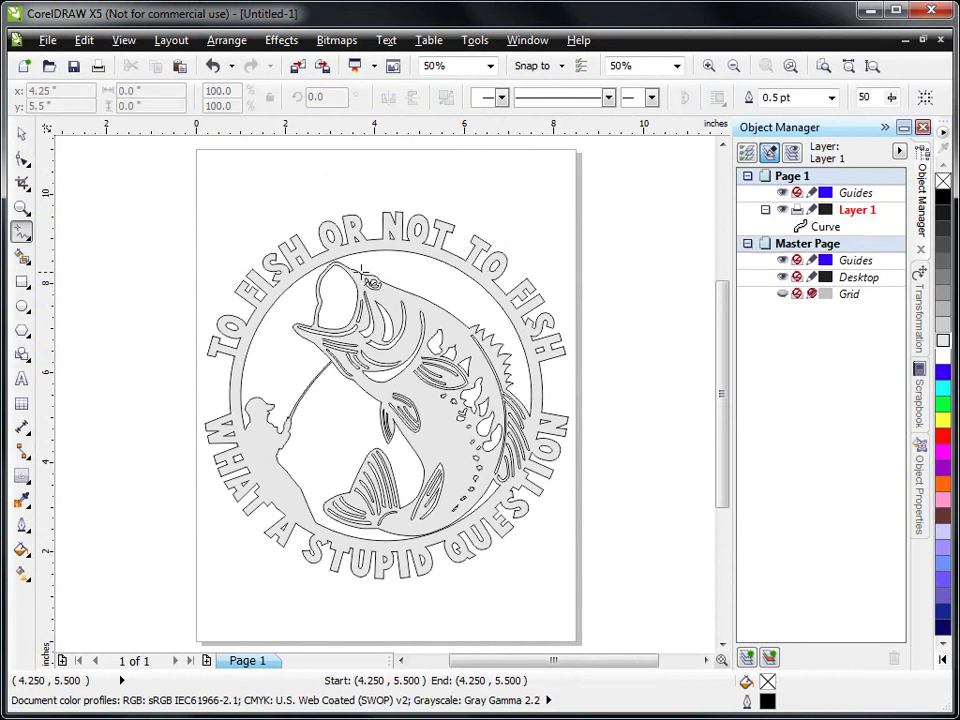
left_click(22, 133)
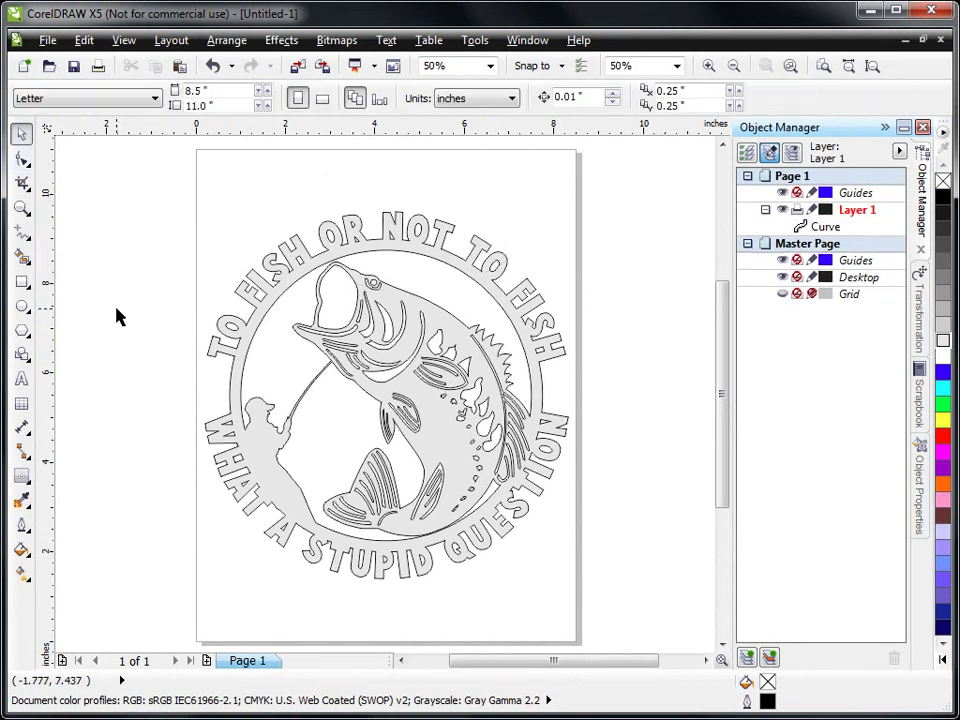